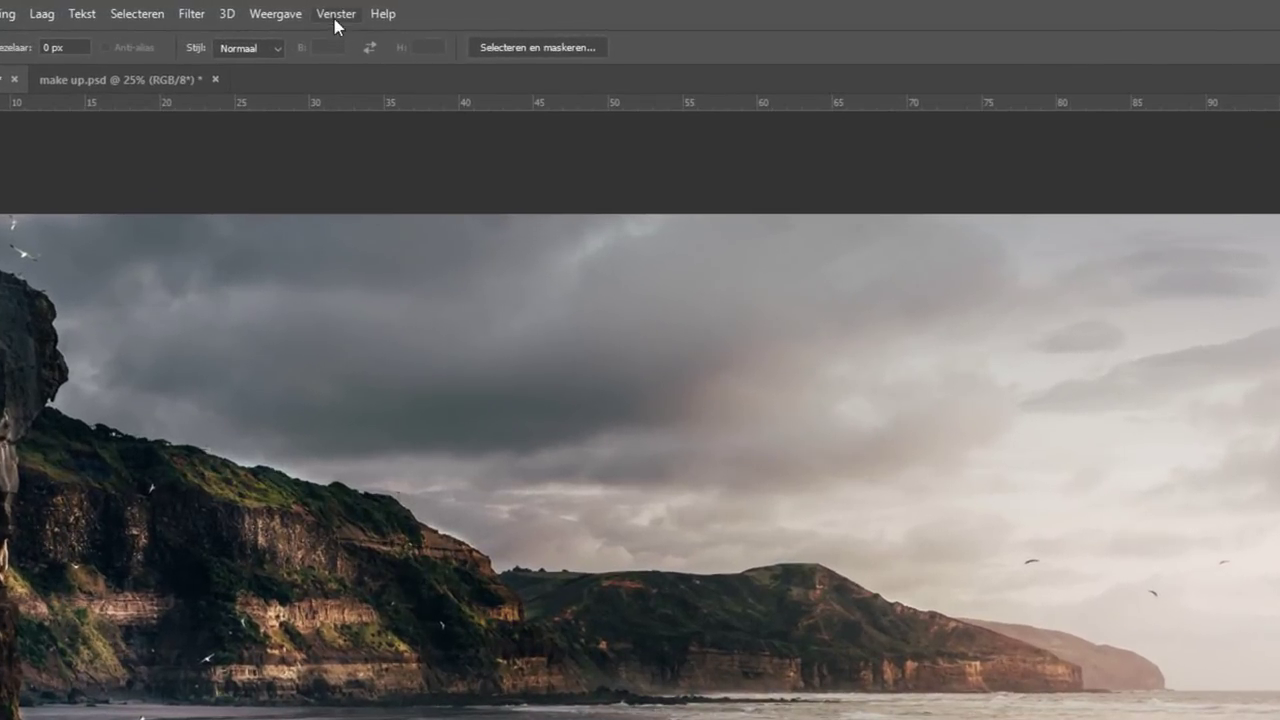
# Create the action 'Doordrukken en tegenhouden' with shortcut F11 and start recording it
pyautogui.click(363, 10)
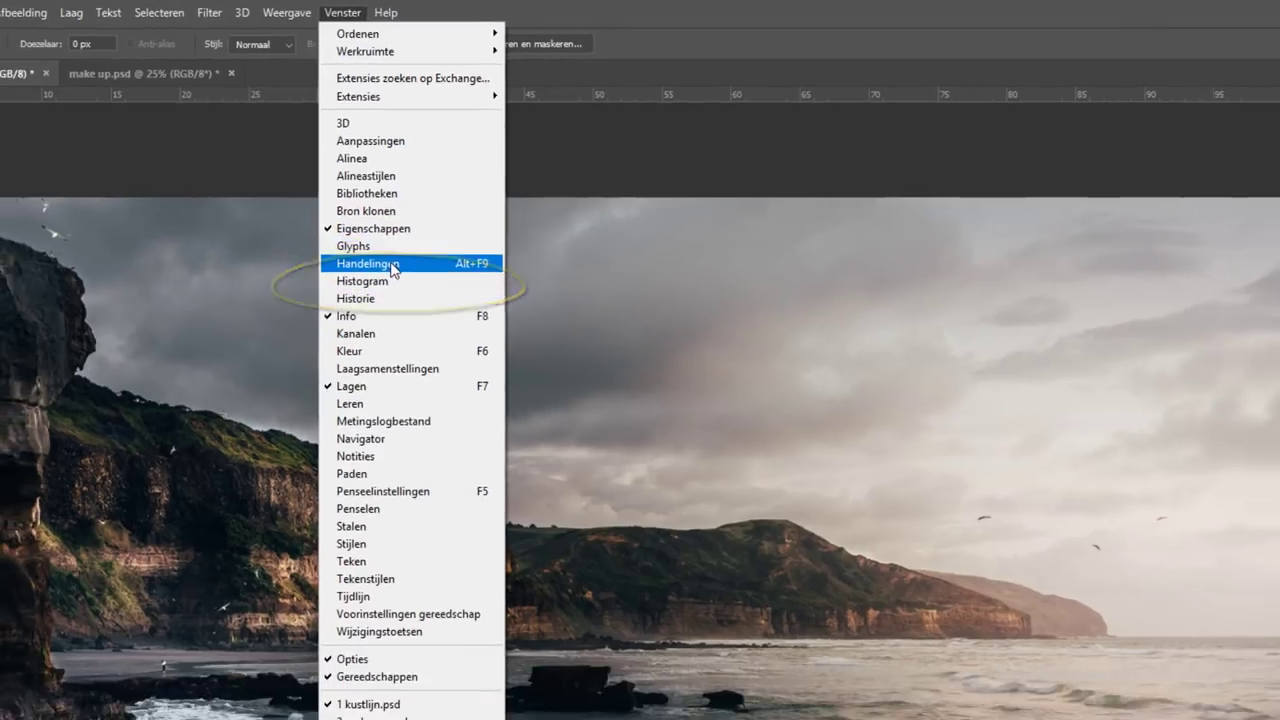
pyautogui.click(396, 215)
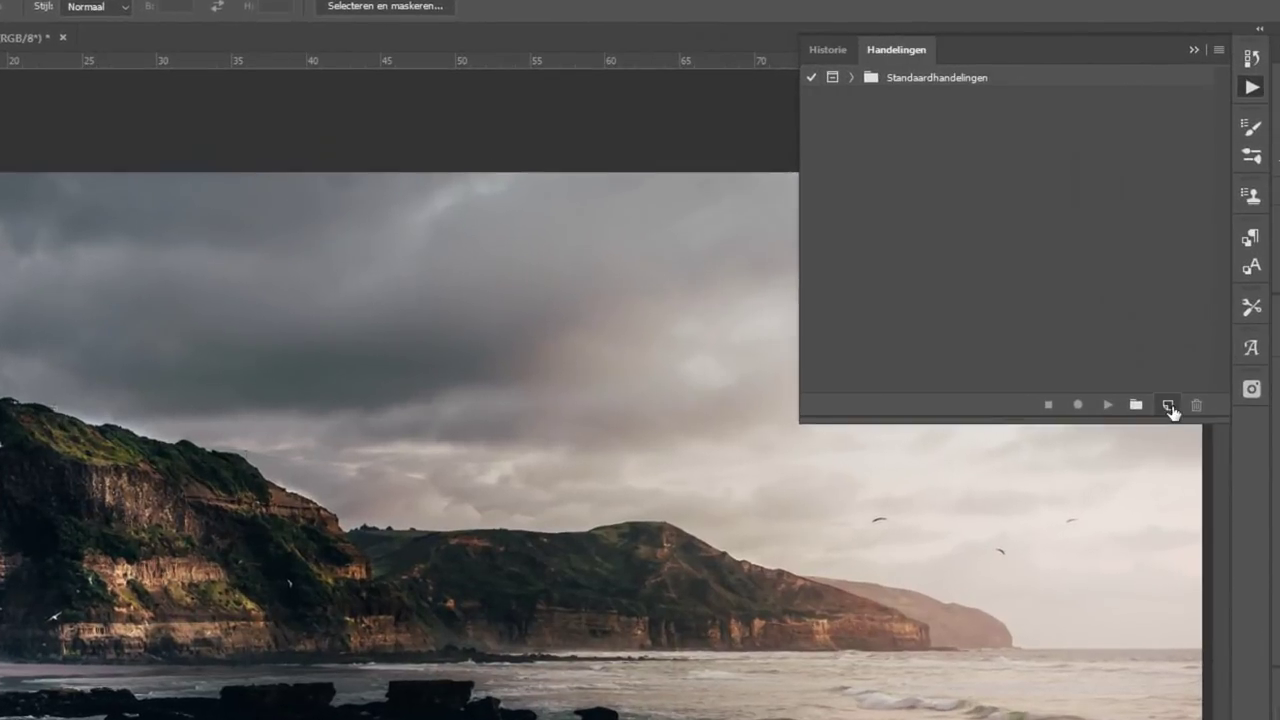
pyautogui.click(1168, 405)
pyautogui.write('Doord')
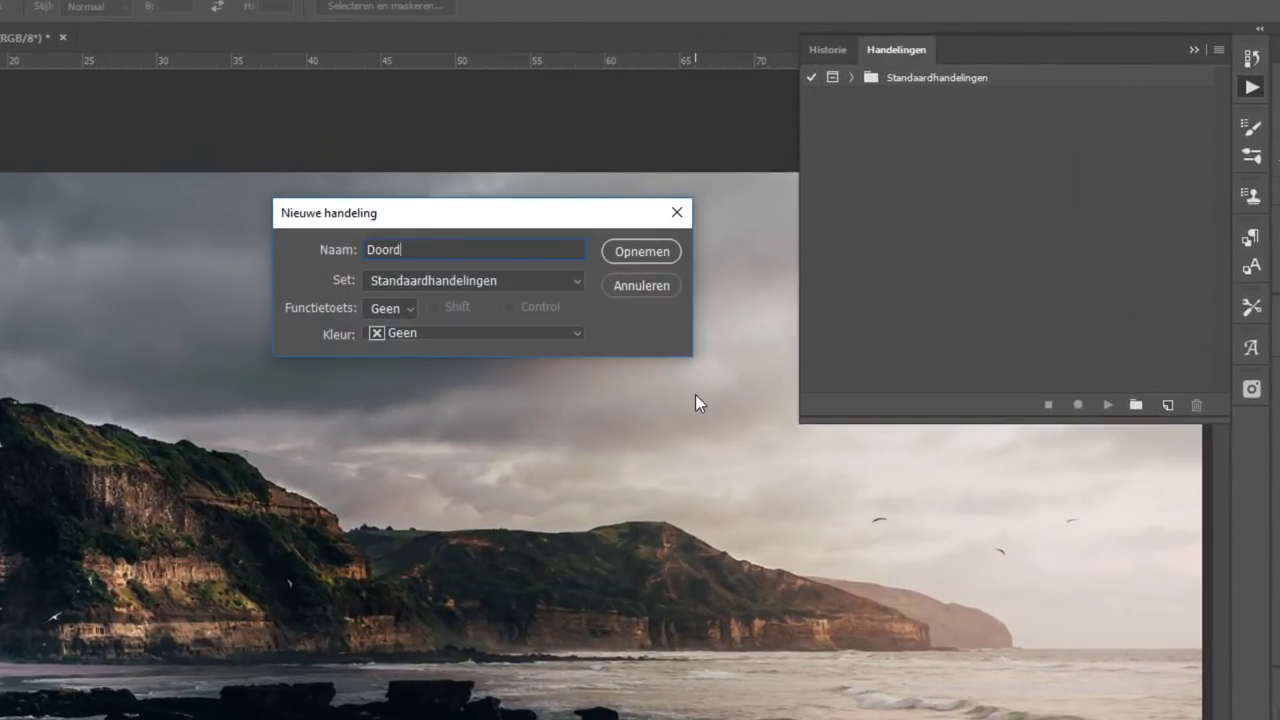
pyautogui.write('rukken en tegenhouden')
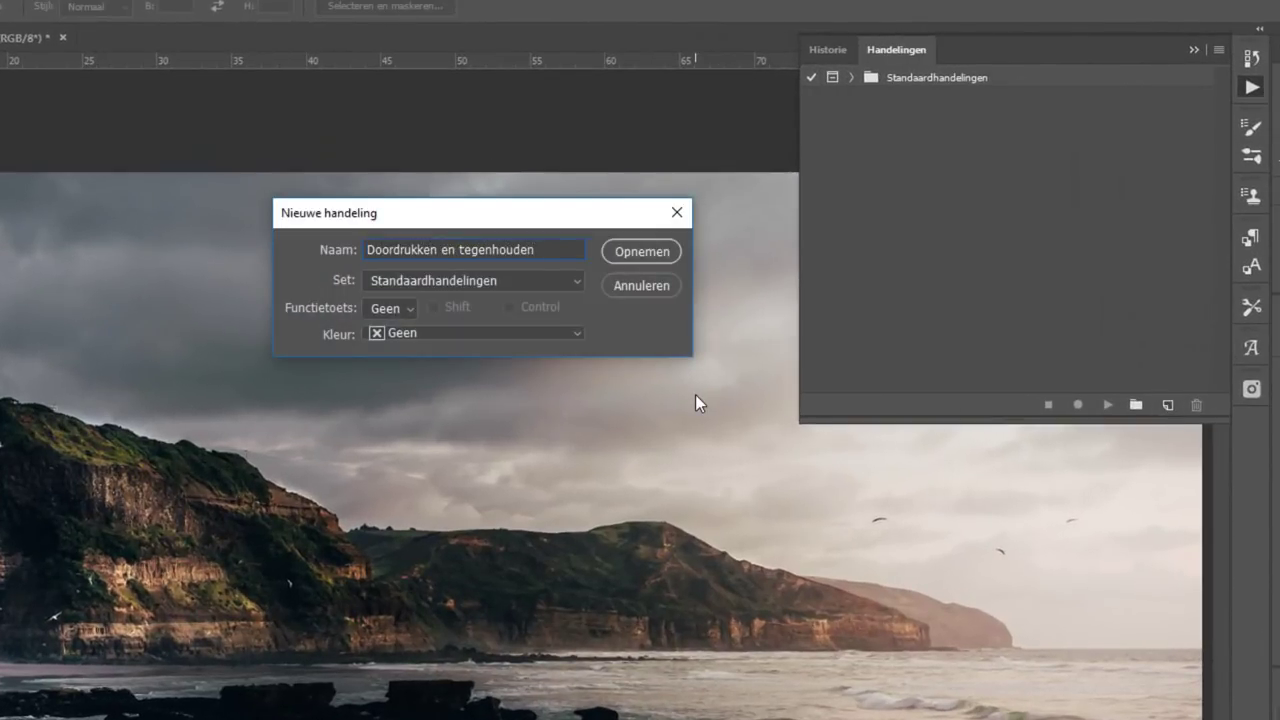
pyautogui.click(410, 306)
pyautogui.click(392, 515)
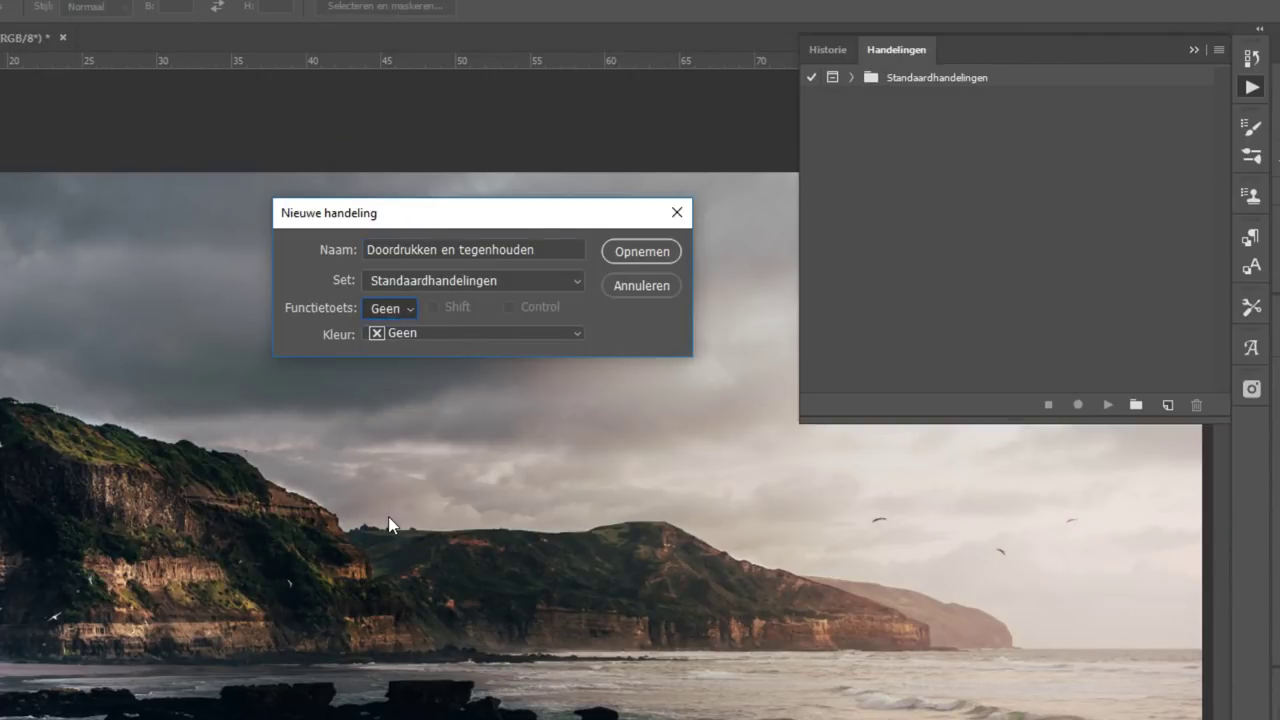
pyautogui.click(627, 251)
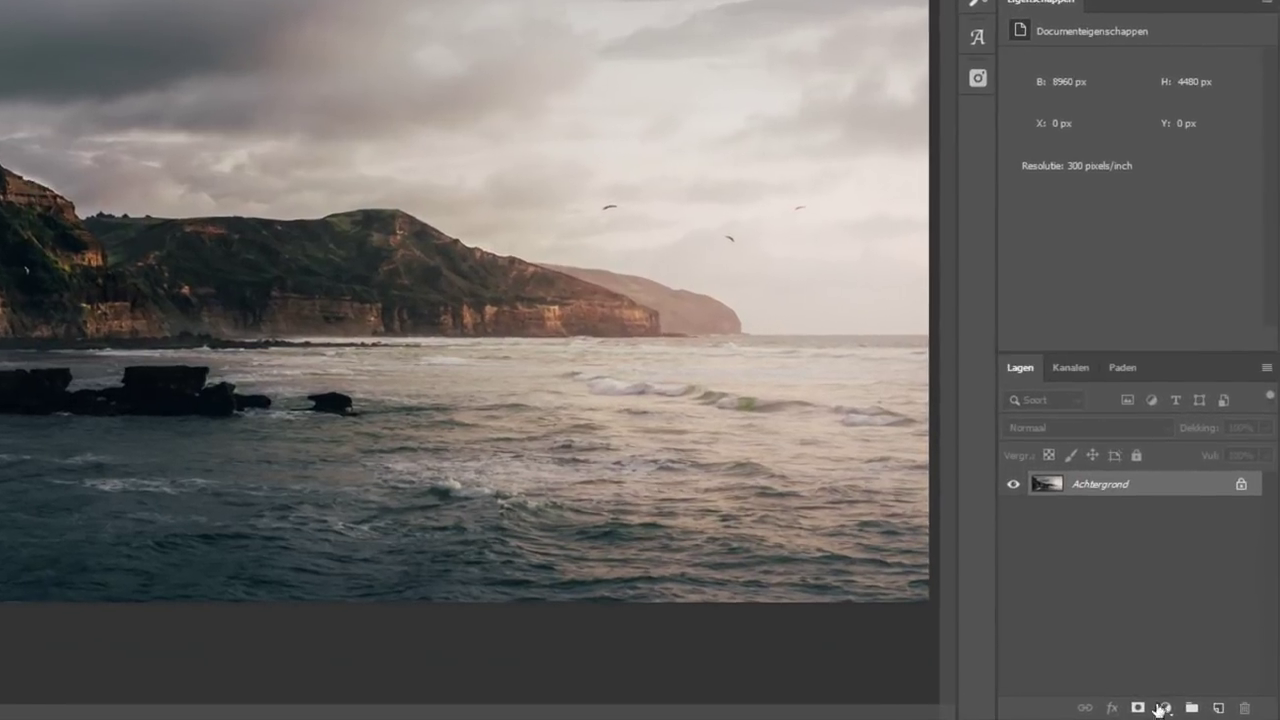
# Add a hidden white (ffffff) Volle kleur fill layer and target its layer mask
pyautogui.click(1163, 708)
pyautogui.click(1144, 356)
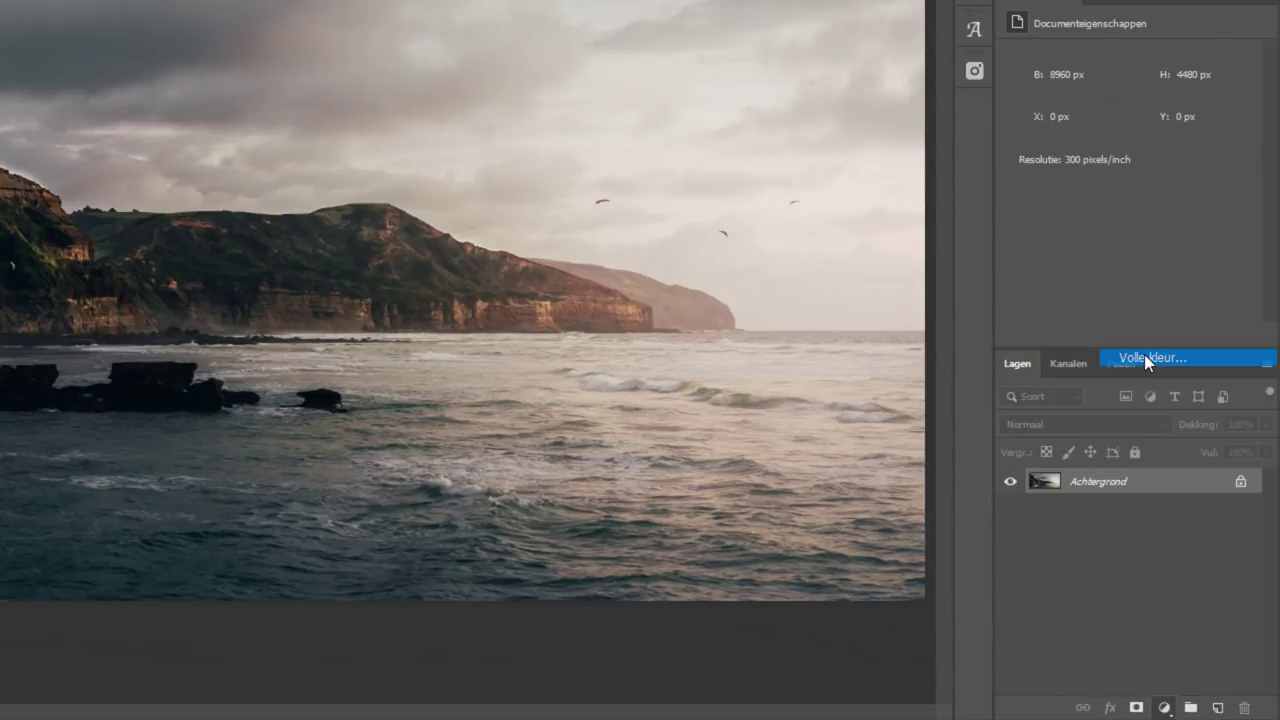
pyautogui.write('ffffff')
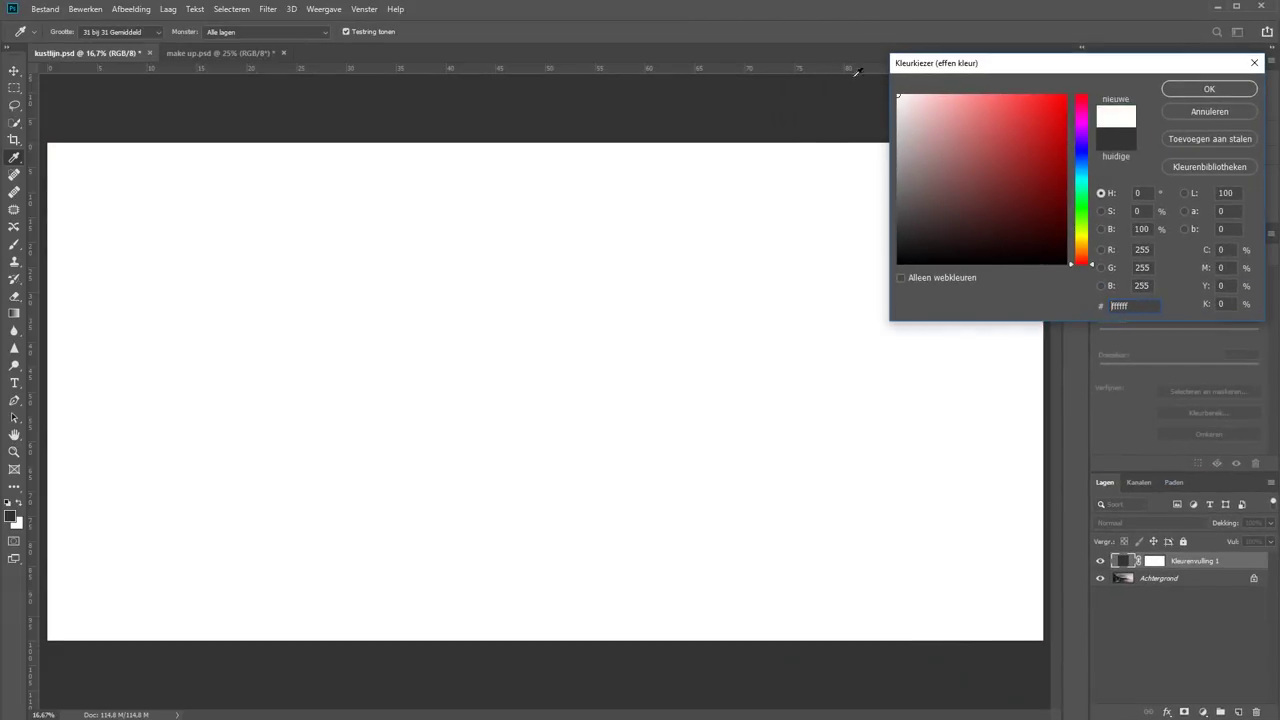
pyautogui.click(1192, 89)
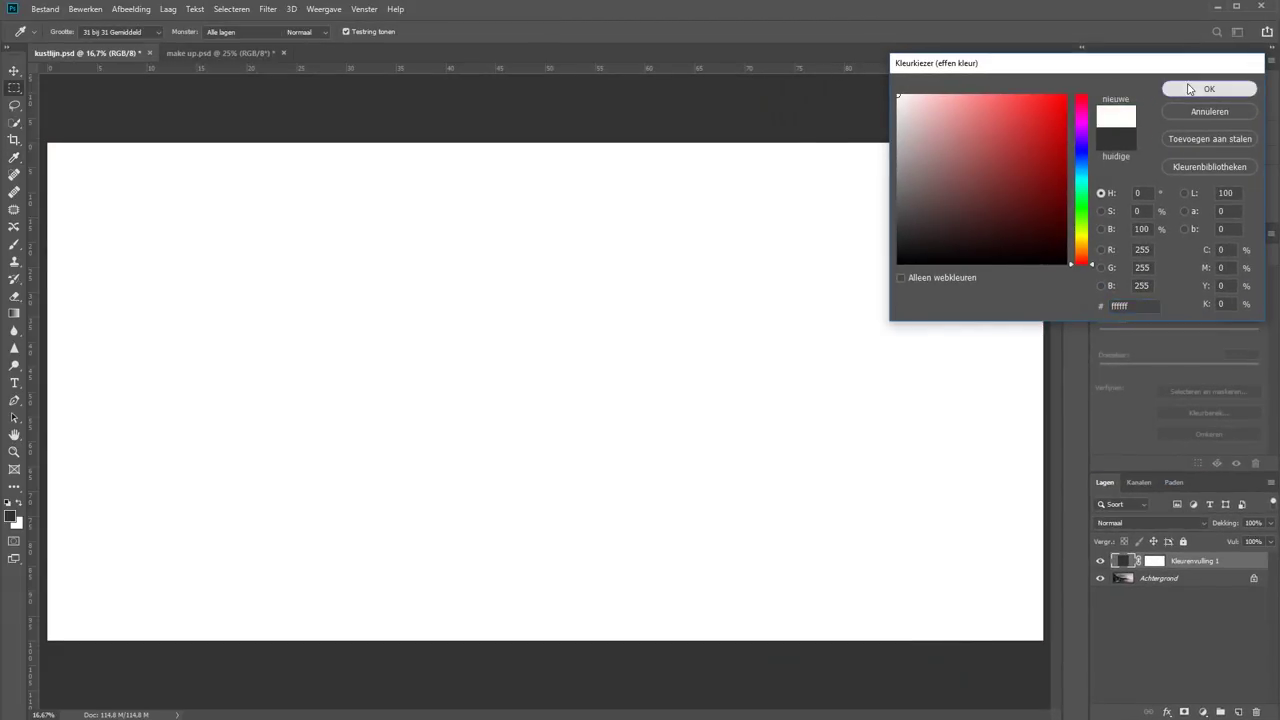
pyautogui.click(1100, 562)
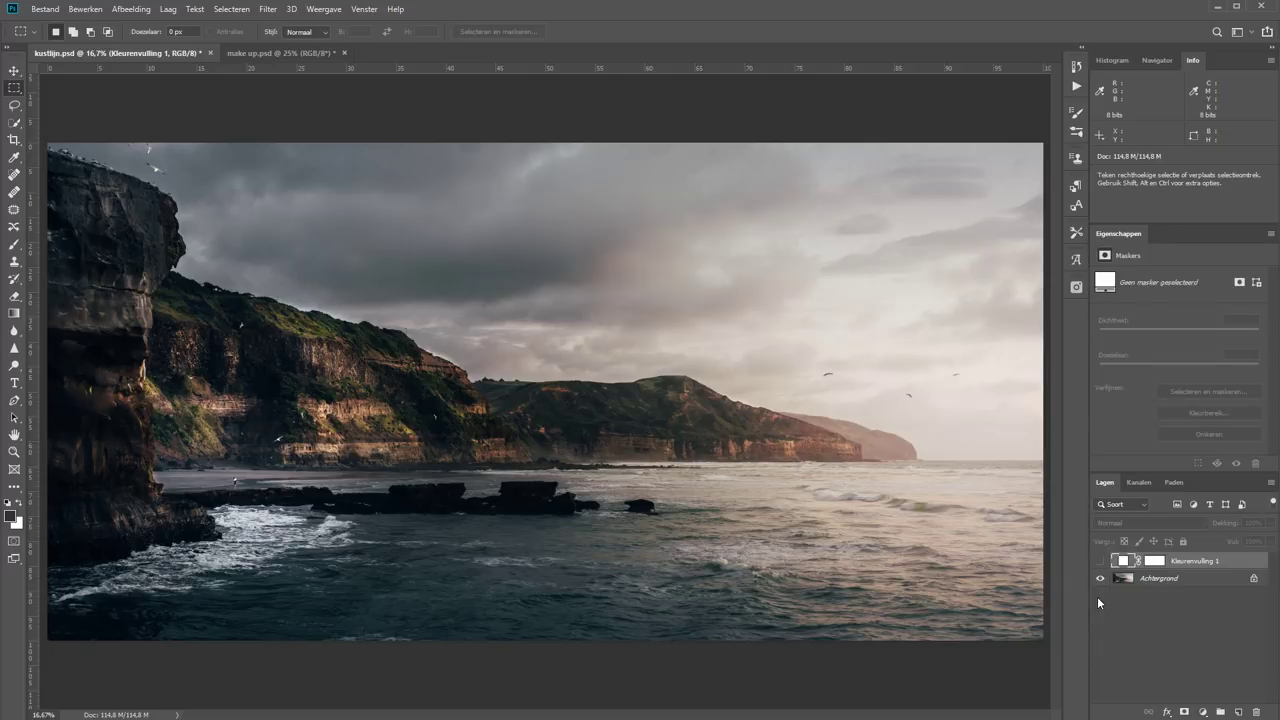
pyautogui.click(1155, 563)
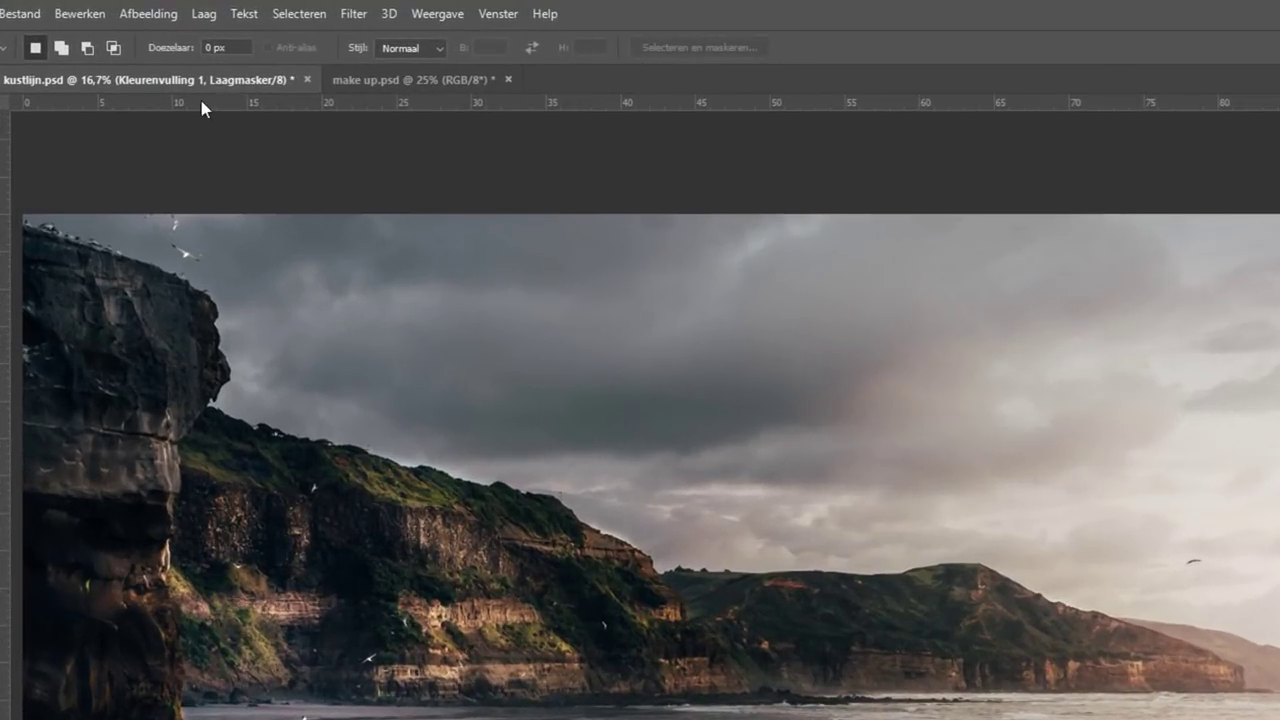
# Apply the merged (Verenigd) coastline image into the fill layer's mask and display the mask alone
pyautogui.click(148, 18)
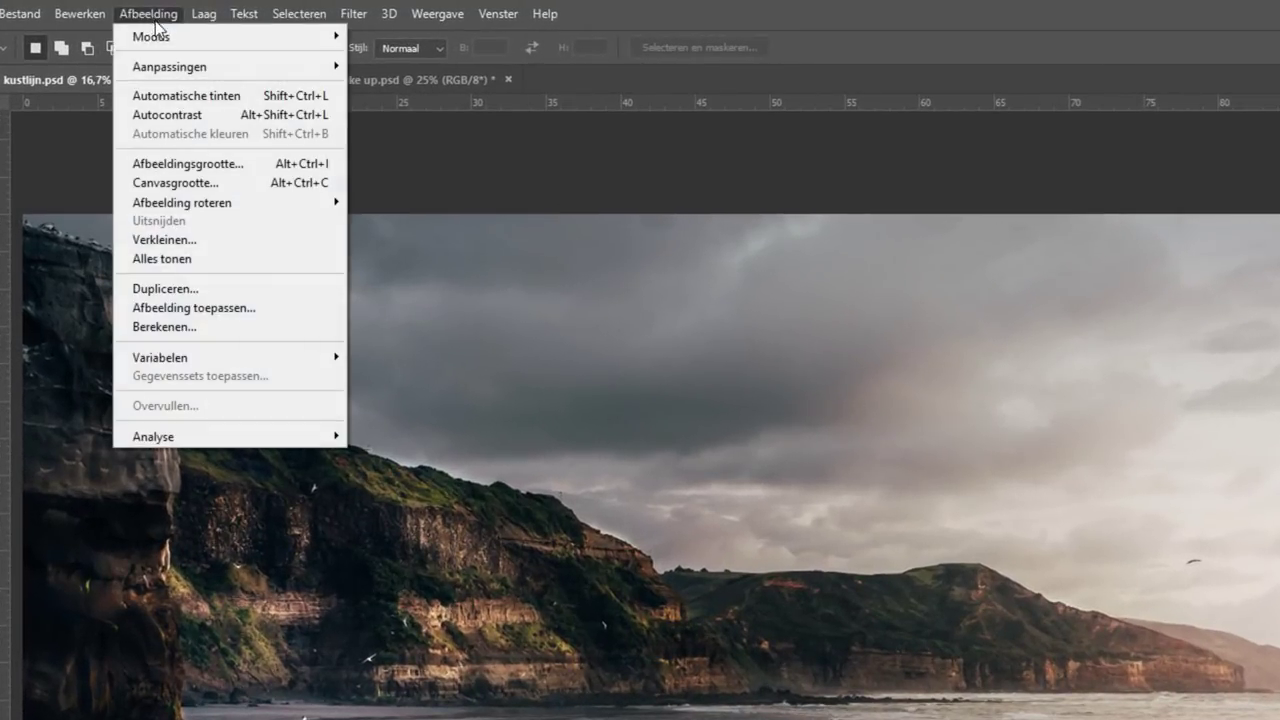
pyautogui.click(241, 307)
pyautogui.moveTo(263, 233); pyautogui.dragTo(628, 297)
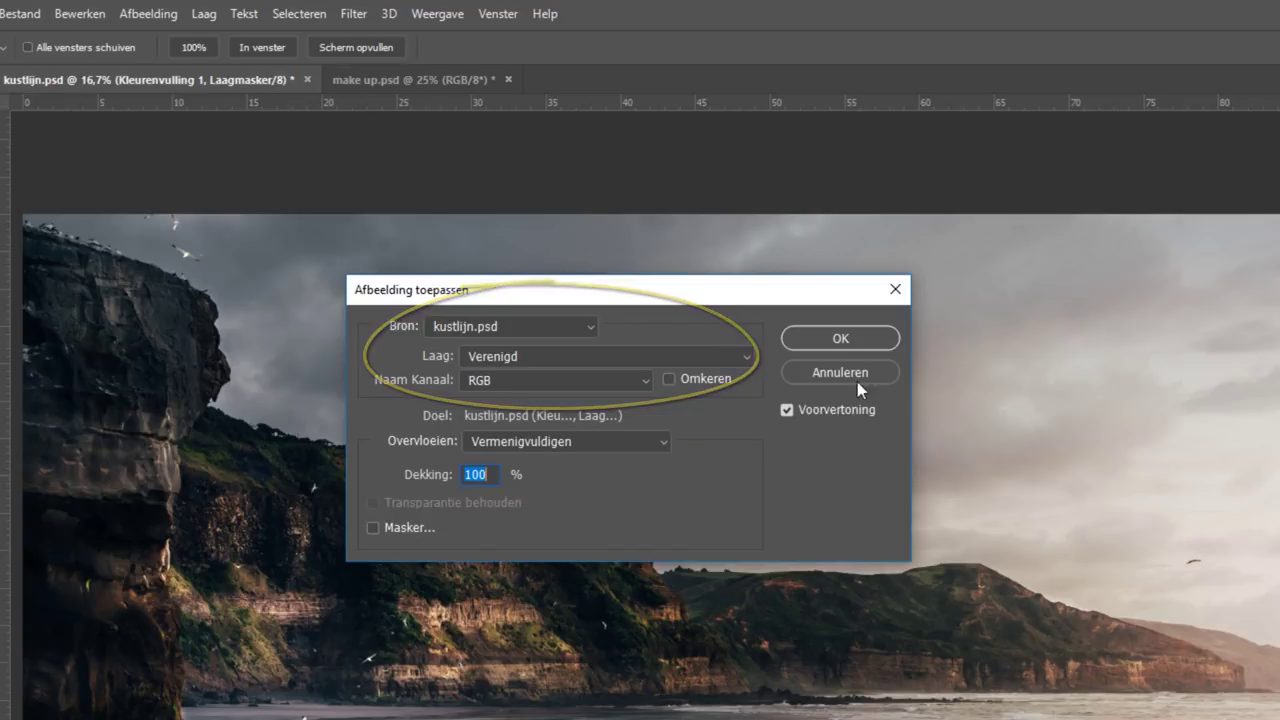
pyautogui.click(877, 341)
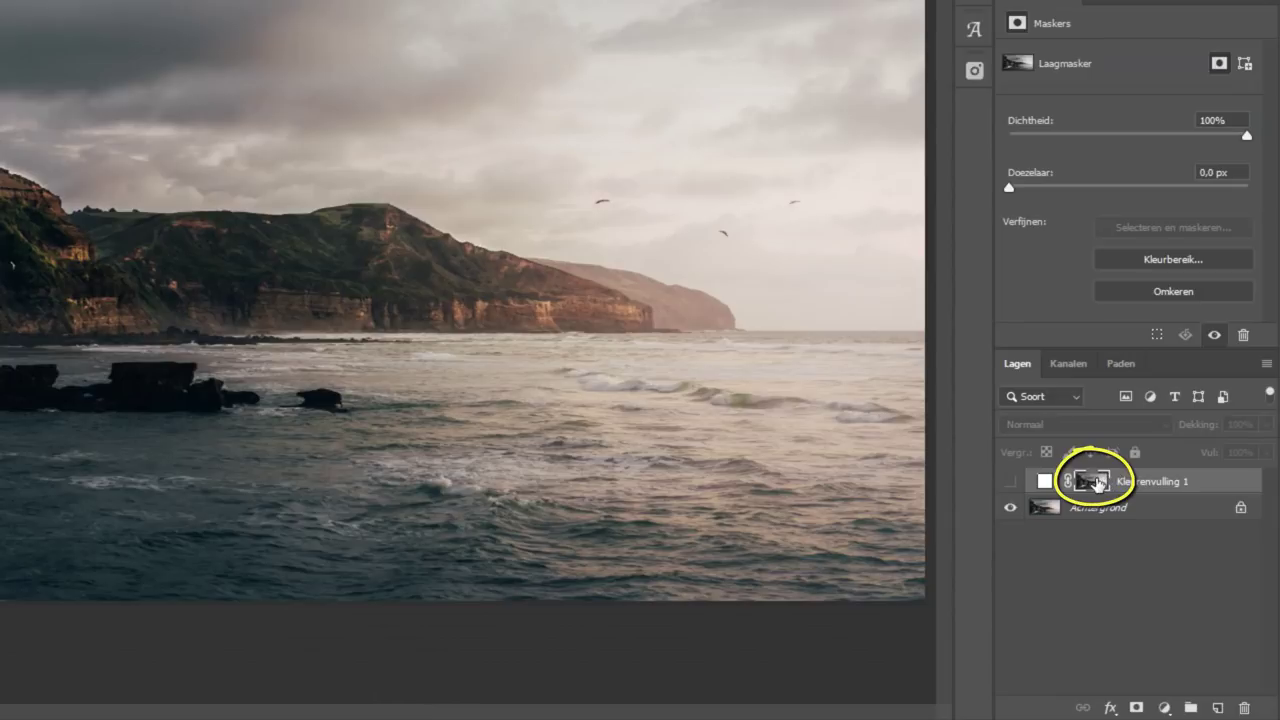
pyautogui.keyDown('alt'); pyautogui.click(1088, 482); pyautogui.keyUp('alt')
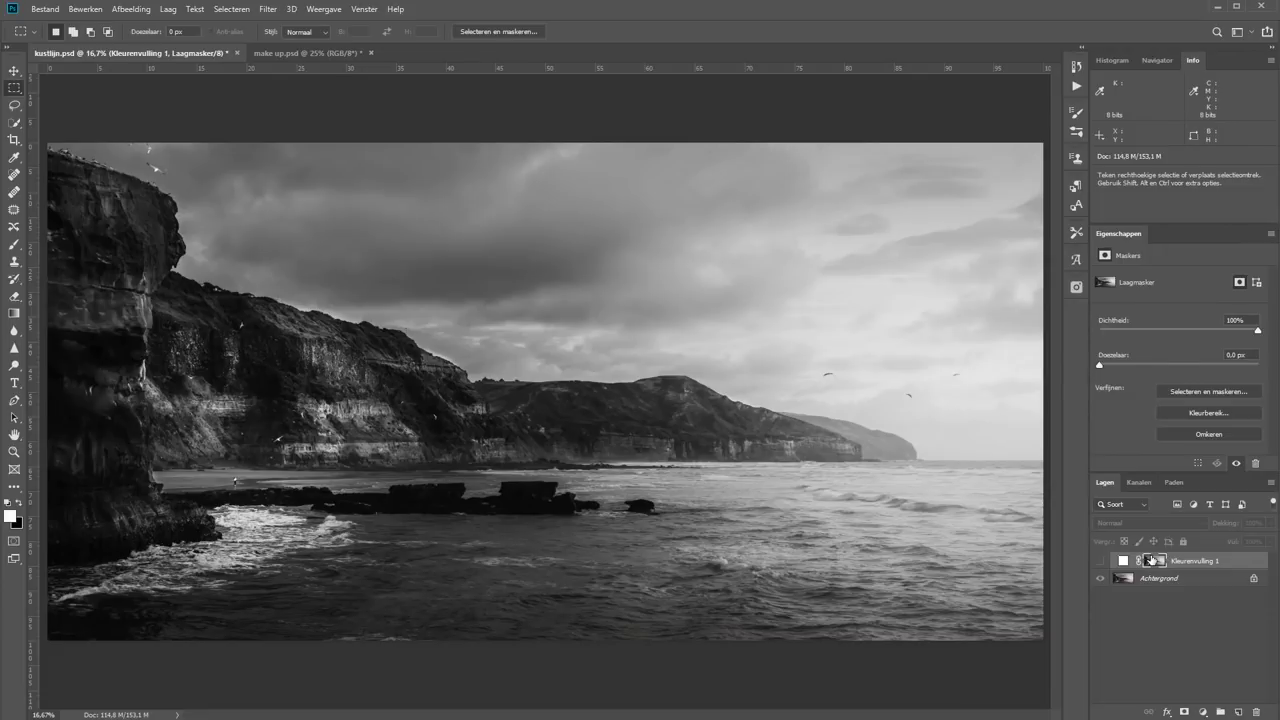
# Apply Levels to the mask with input levels 176 and 195
pyautogui.hotkey('ctrl', 'l')
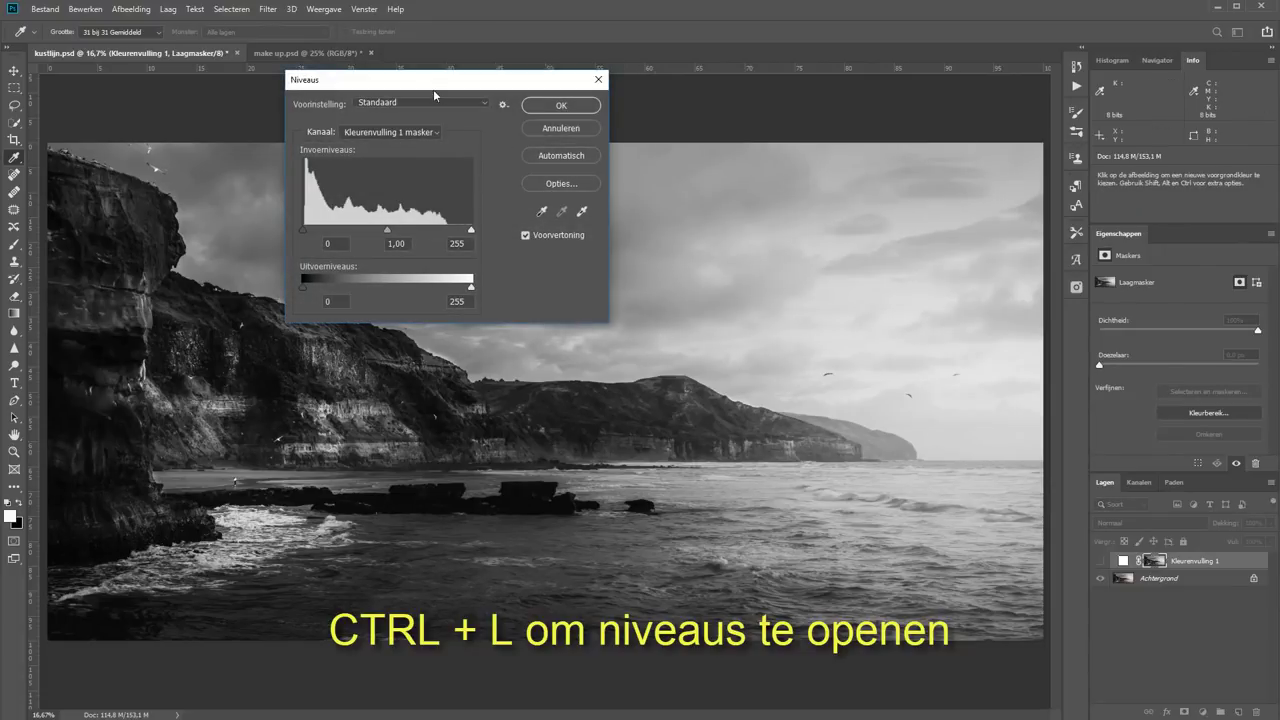
pyautogui.moveTo(435, 86); pyautogui.dragTo(489, 204)
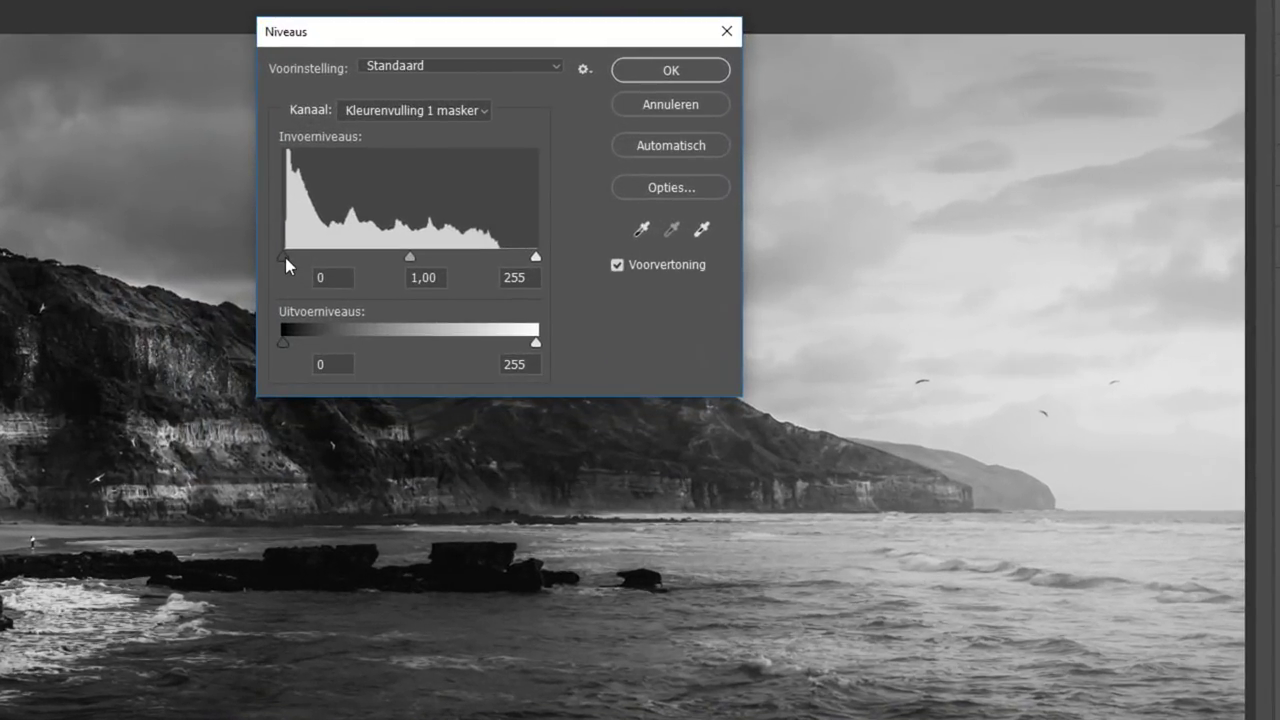
pyautogui.moveTo(285, 257); pyautogui.dragTo(459, 258)
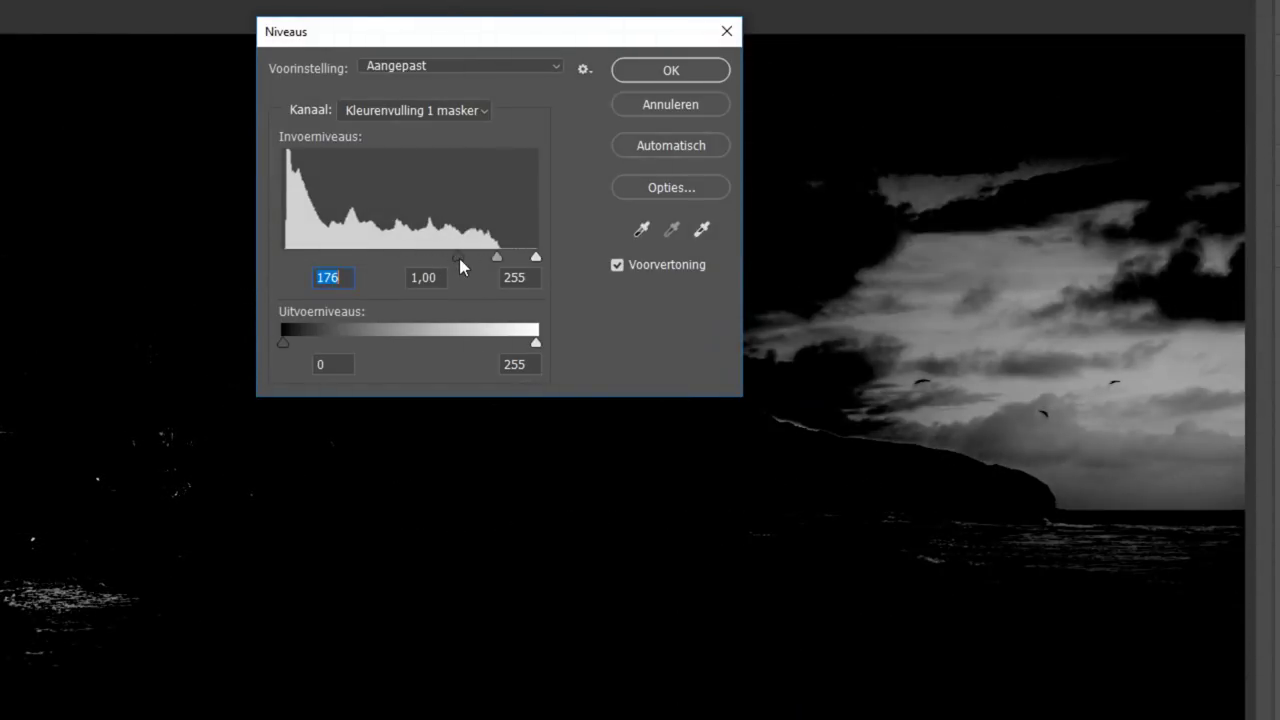
pyautogui.moveTo(536, 258); pyautogui.dragTo(476, 259)
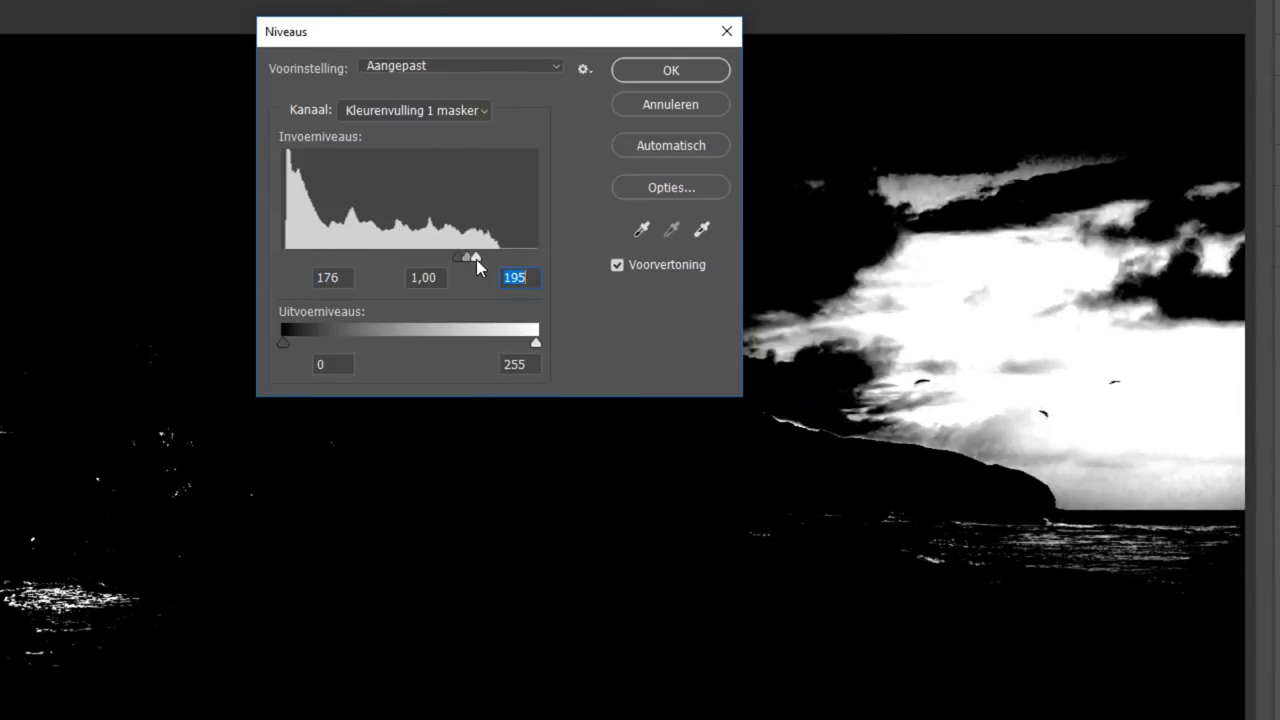
pyautogui.click(631, 72)
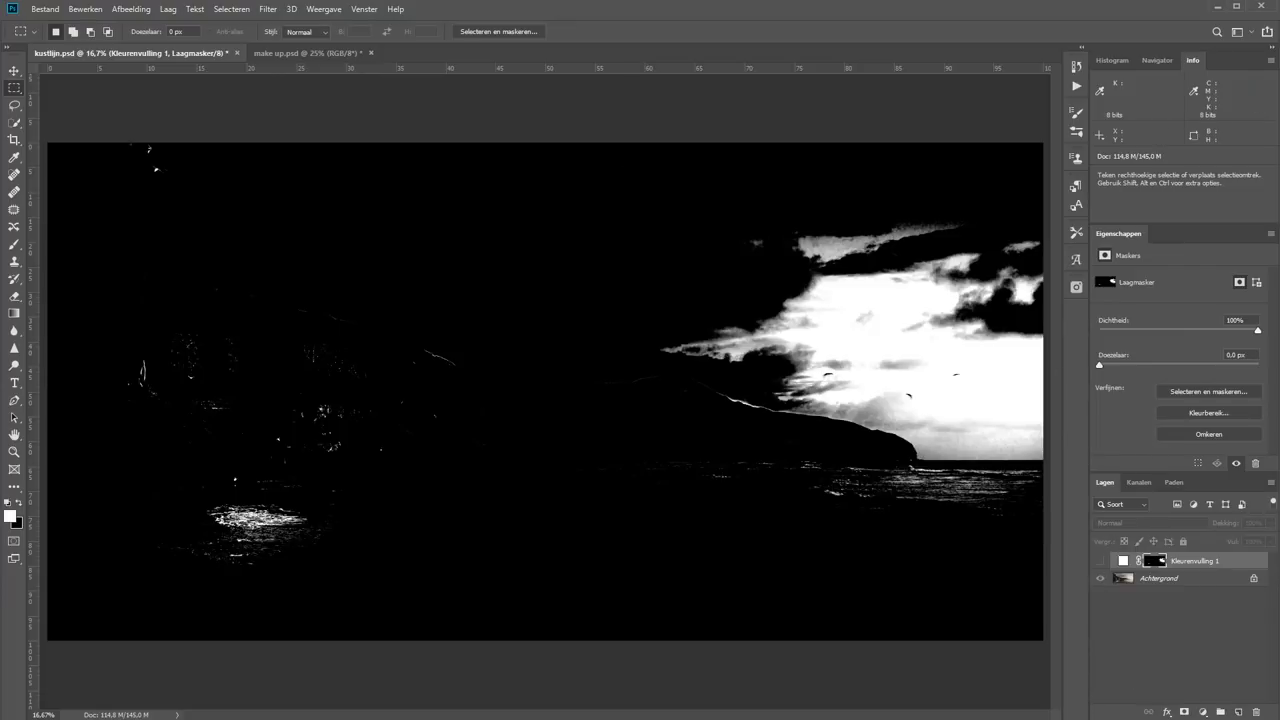
# Add a black solid-colour fill layer, Kleurenvulling 2, and hide it
pyautogui.click(1204, 713)
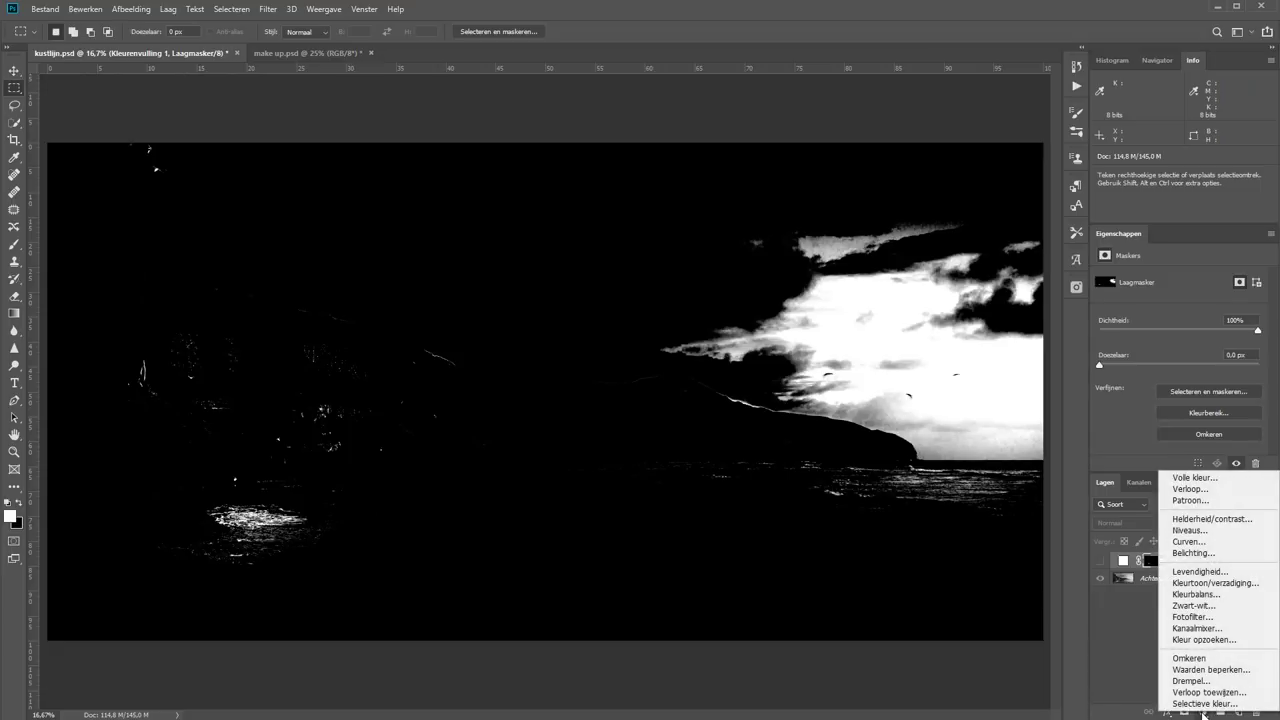
pyautogui.click(1207, 478)
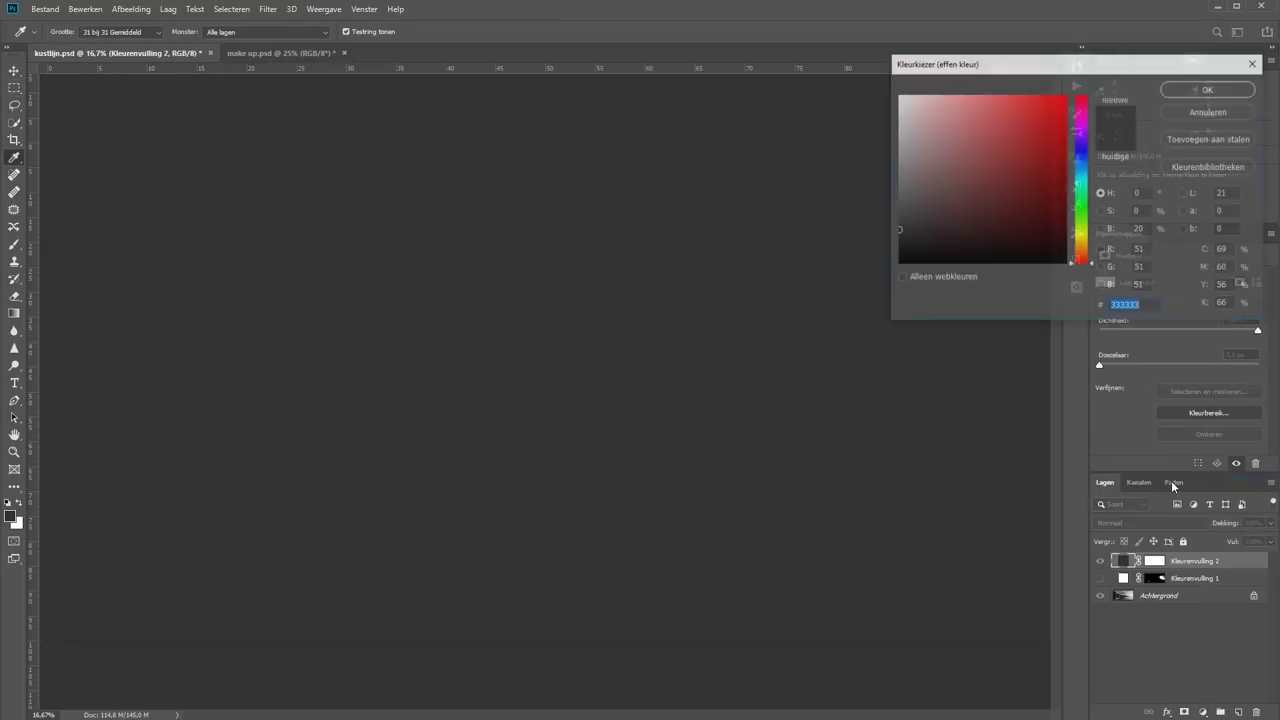
pyautogui.moveTo(943, 238); pyautogui.dragTo(865, 303)
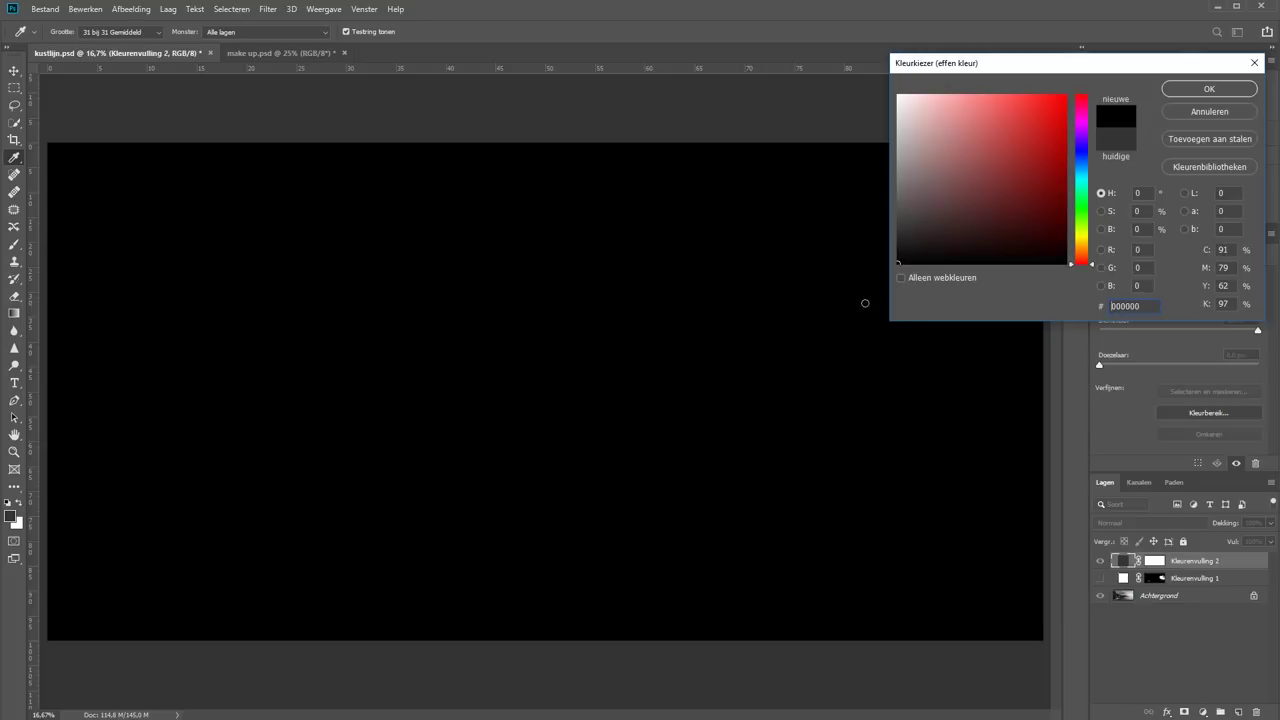
pyautogui.click(1212, 91)
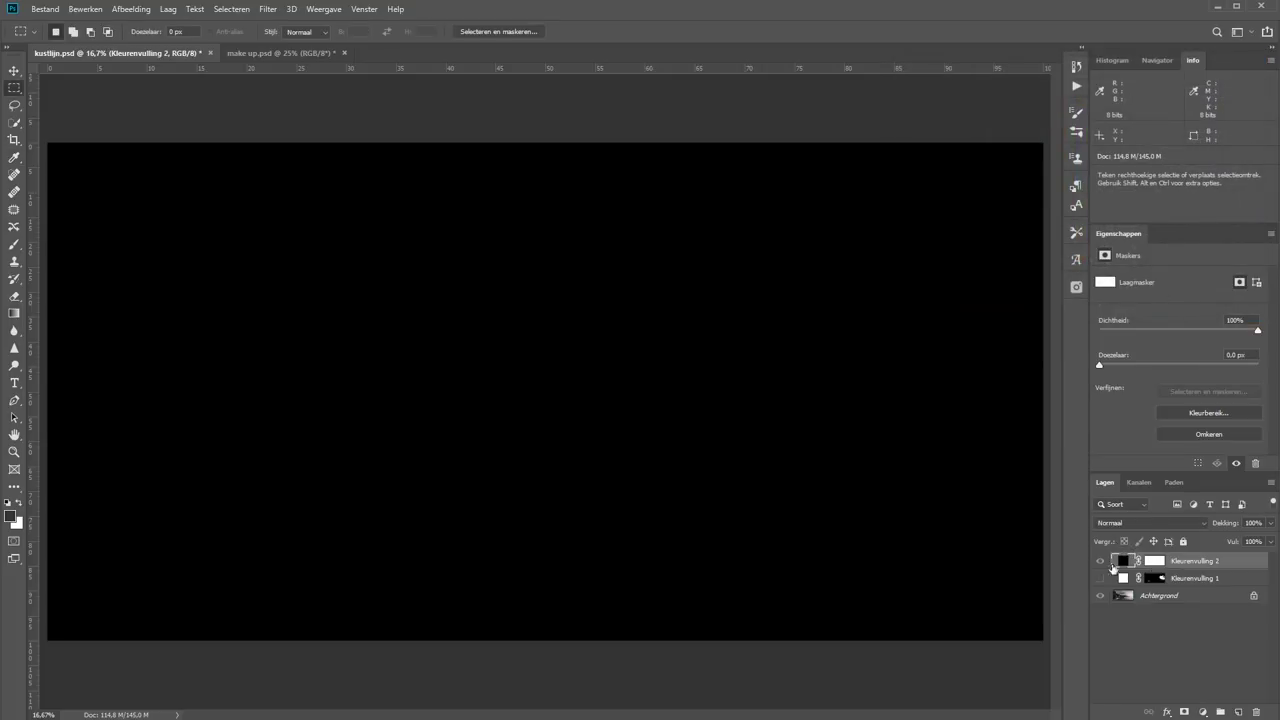
pyautogui.click(1101, 562)
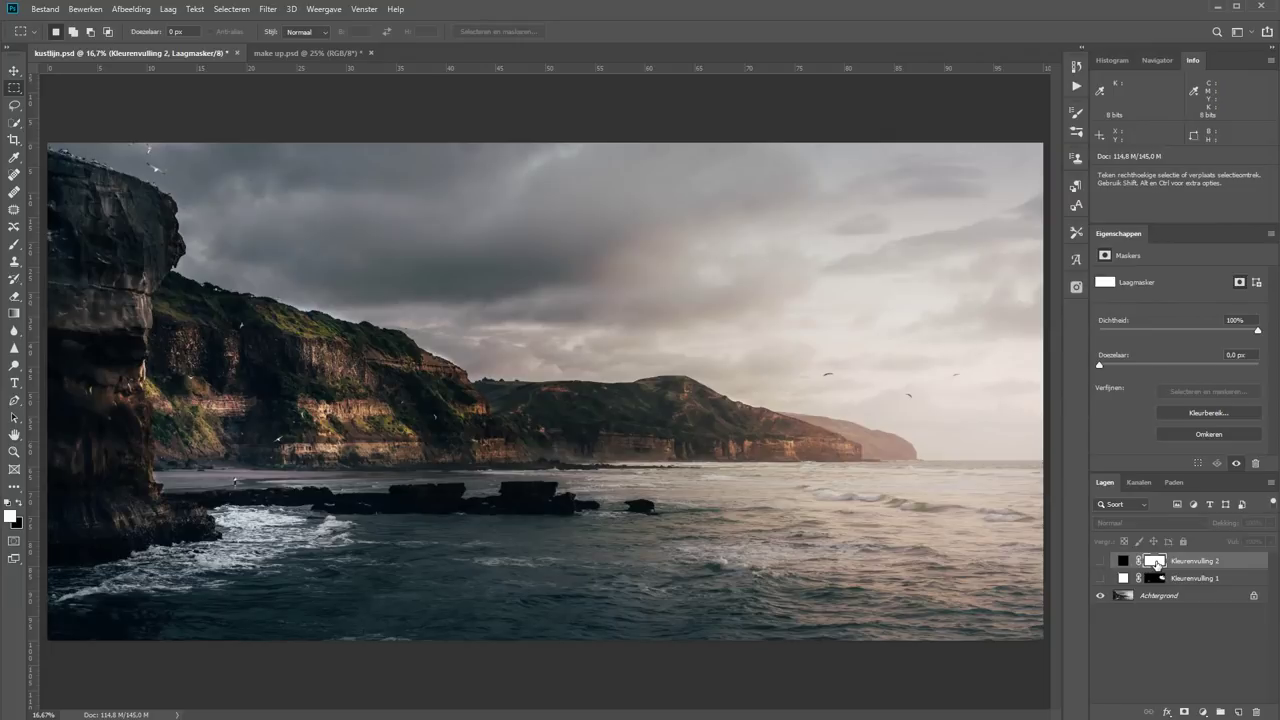
# Apply the coastal photo into the Kleurenvulling 2 mask and view that mask alone
pyautogui.click(131, 9)
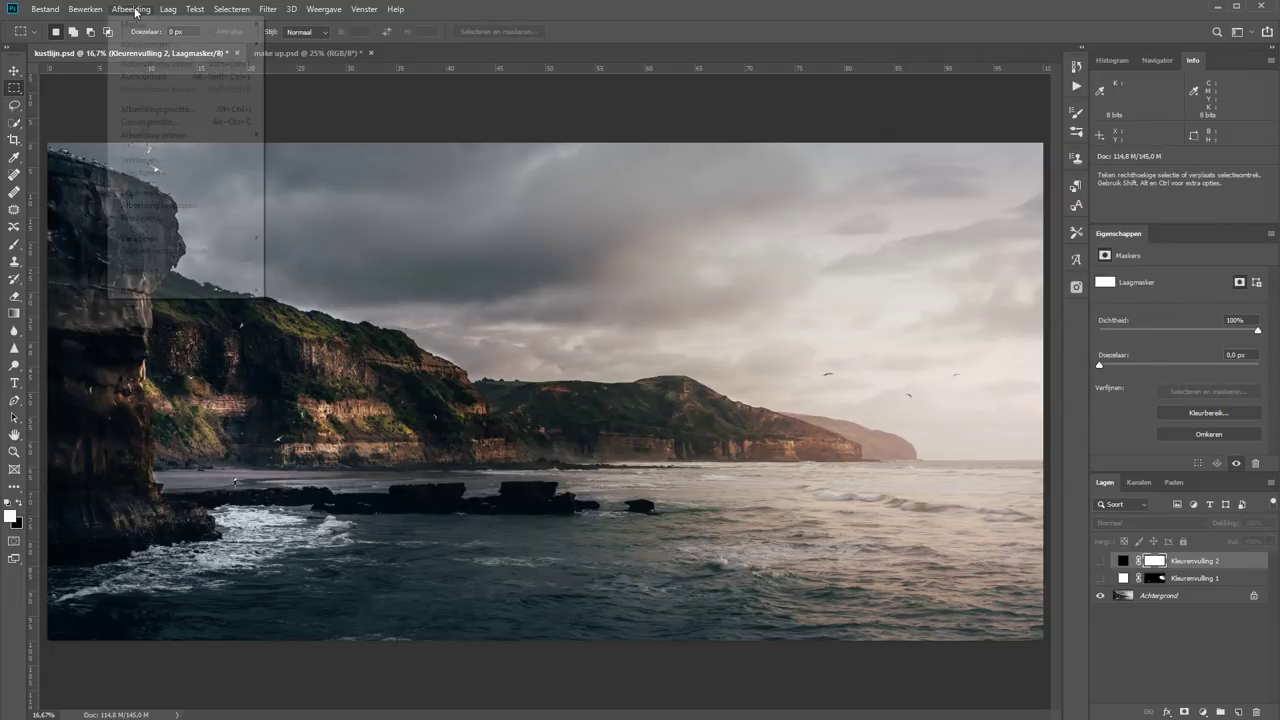
pyautogui.click(180, 204)
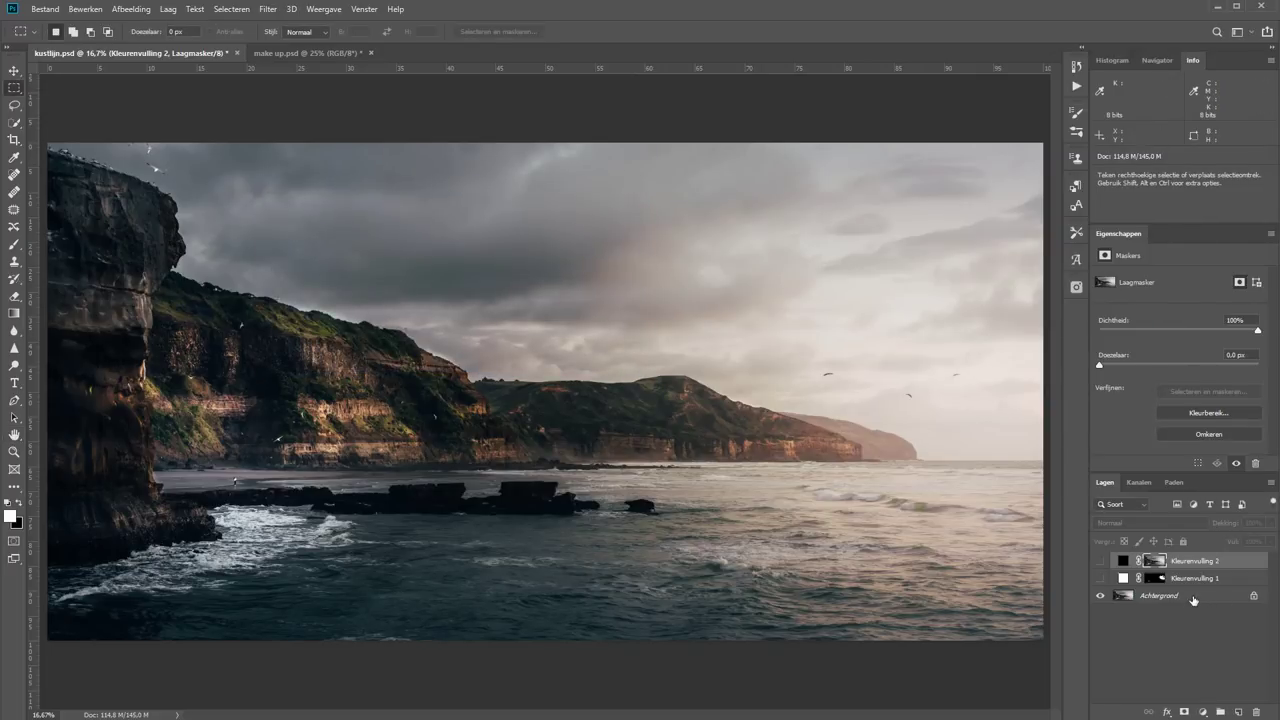
pyautogui.press('alt')
pyautogui.keyDown('alt'); pyautogui.click(1149, 567); pyautogui.keyUp('alt')
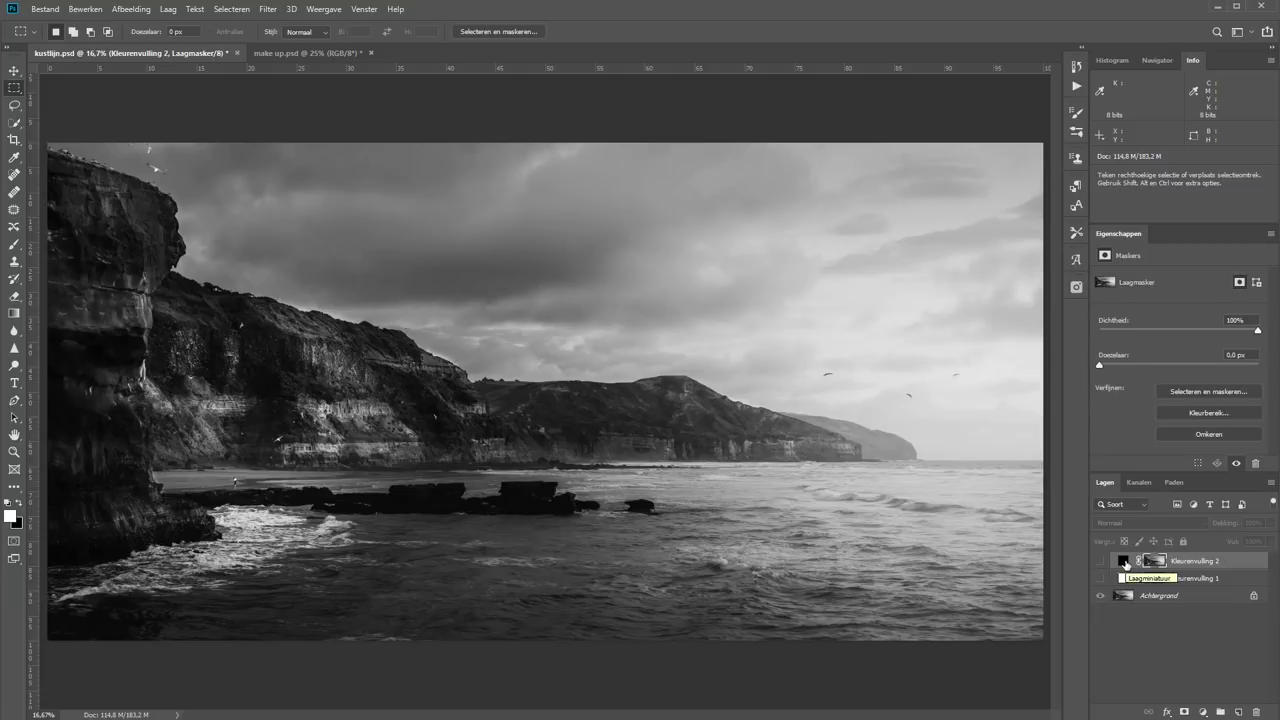
# Apply Levels to the Kleurenvulling 2 mask with input levels 22 and 41
pyautogui.press('ctrl')
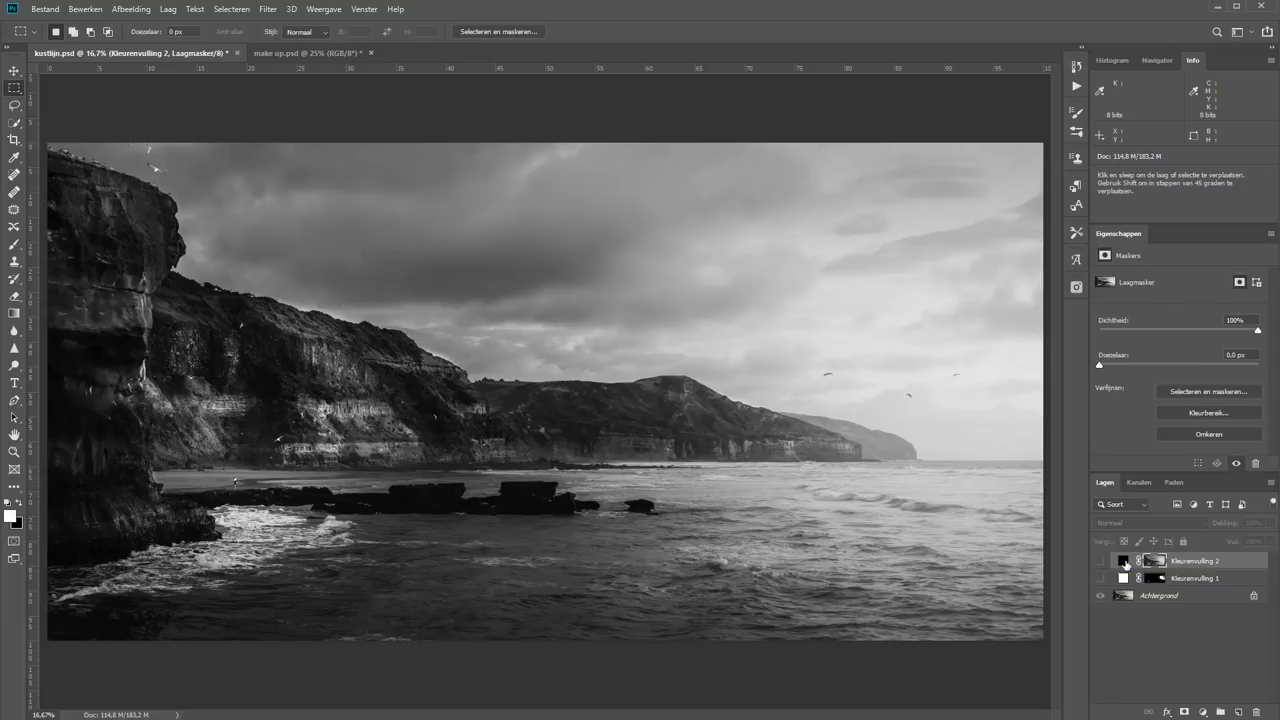
pyautogui.hotkey('ctrl', 'l')
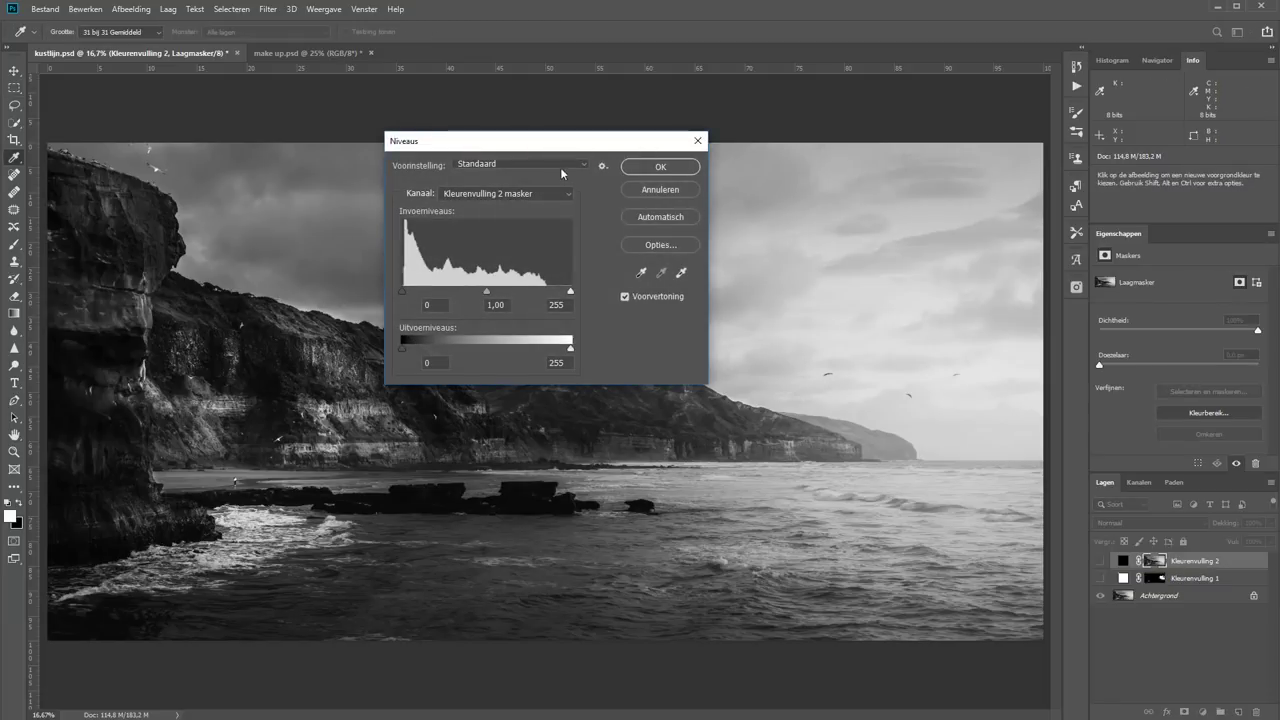
pyautogui.moveTo(576, 153); pyautogui.dragTo(681, 100)
pyautogui.moveTo(504, 240); pyautogui.dragTo(519, 240)
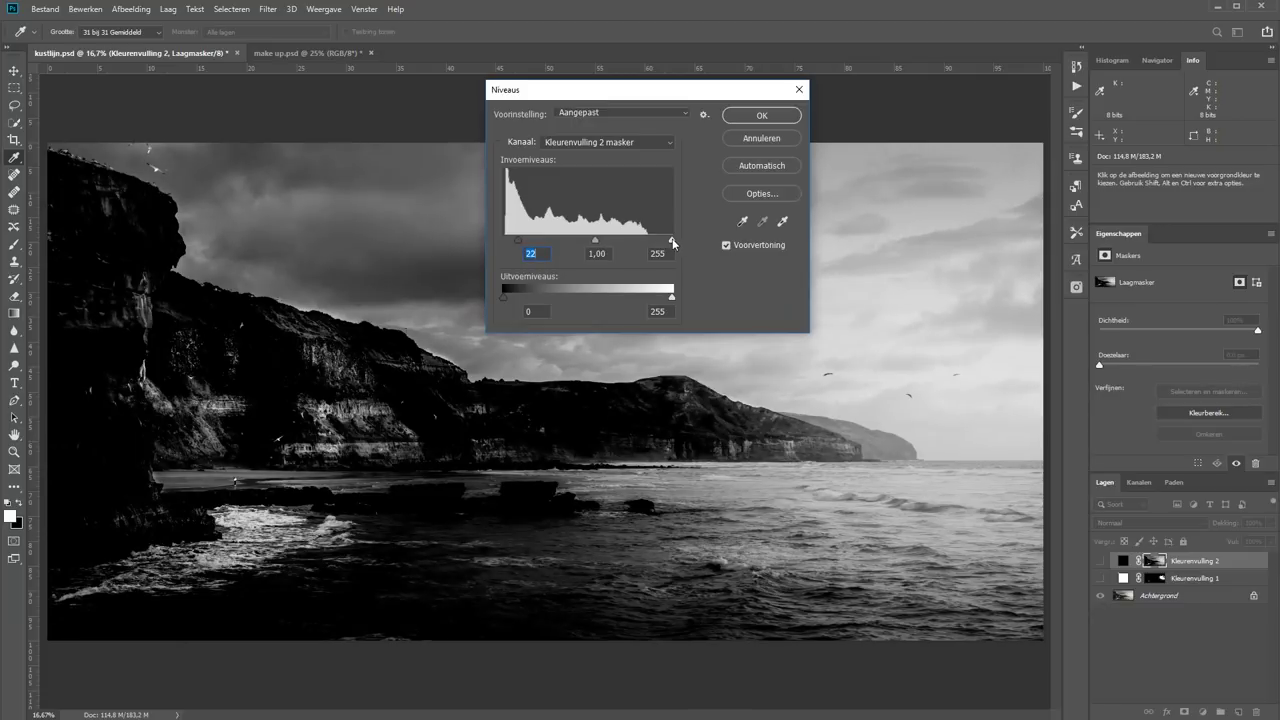
pyautogui.moveTo(671, 241); pyautogui.dragTo(530, 241)
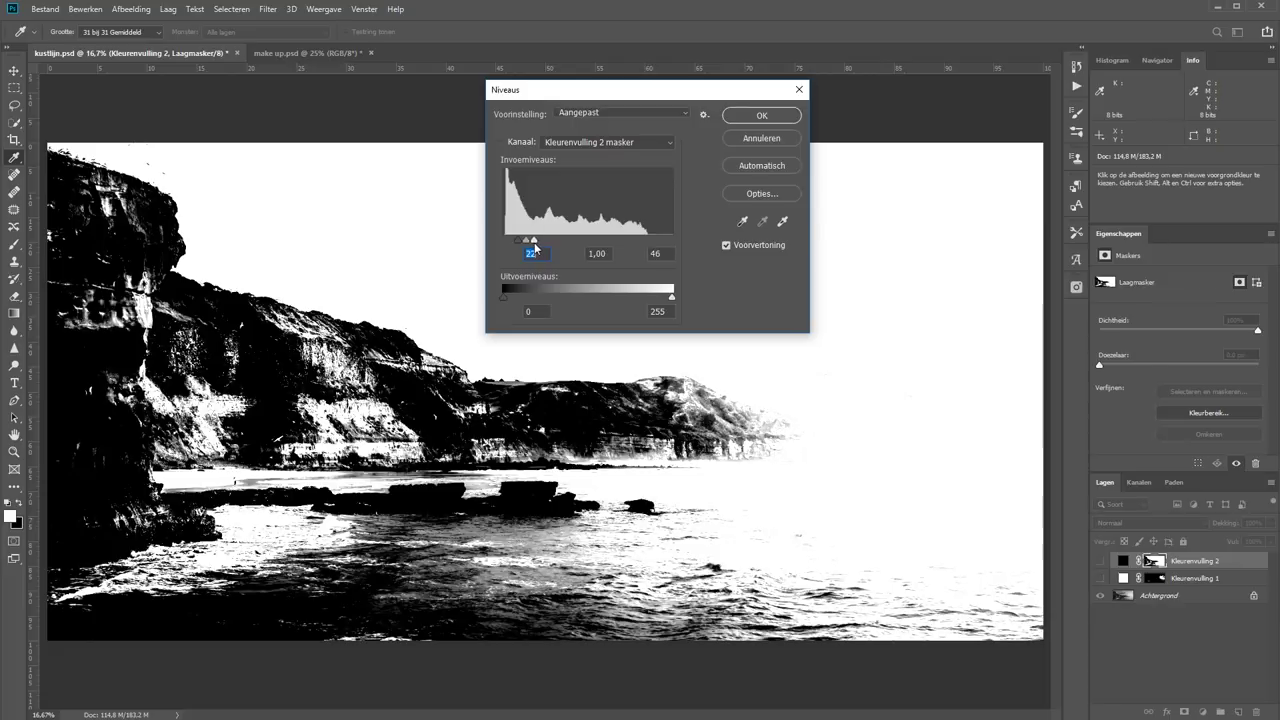
pyautogui.click(756, 116)
# Invert the mask, leave mask view, and show Kleurenvulling 1 again
pyautogui.press('m')
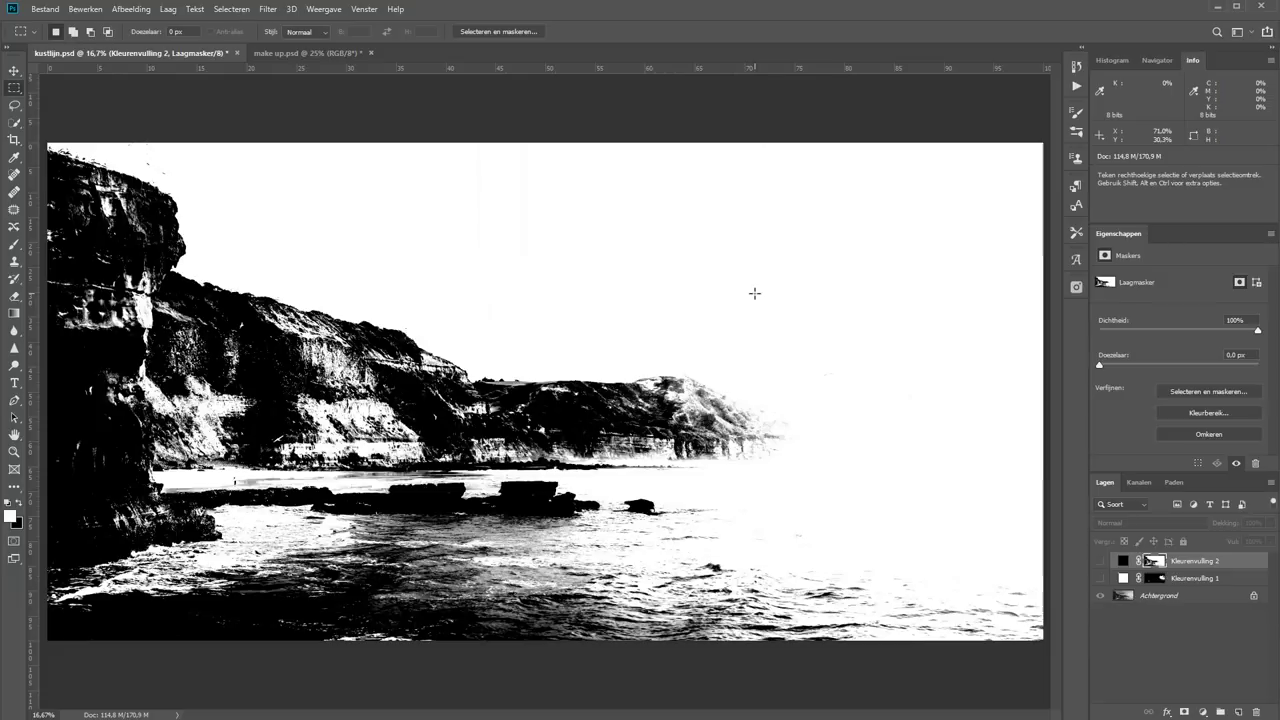
pyautogui.hotkey('ctrl', 'i')
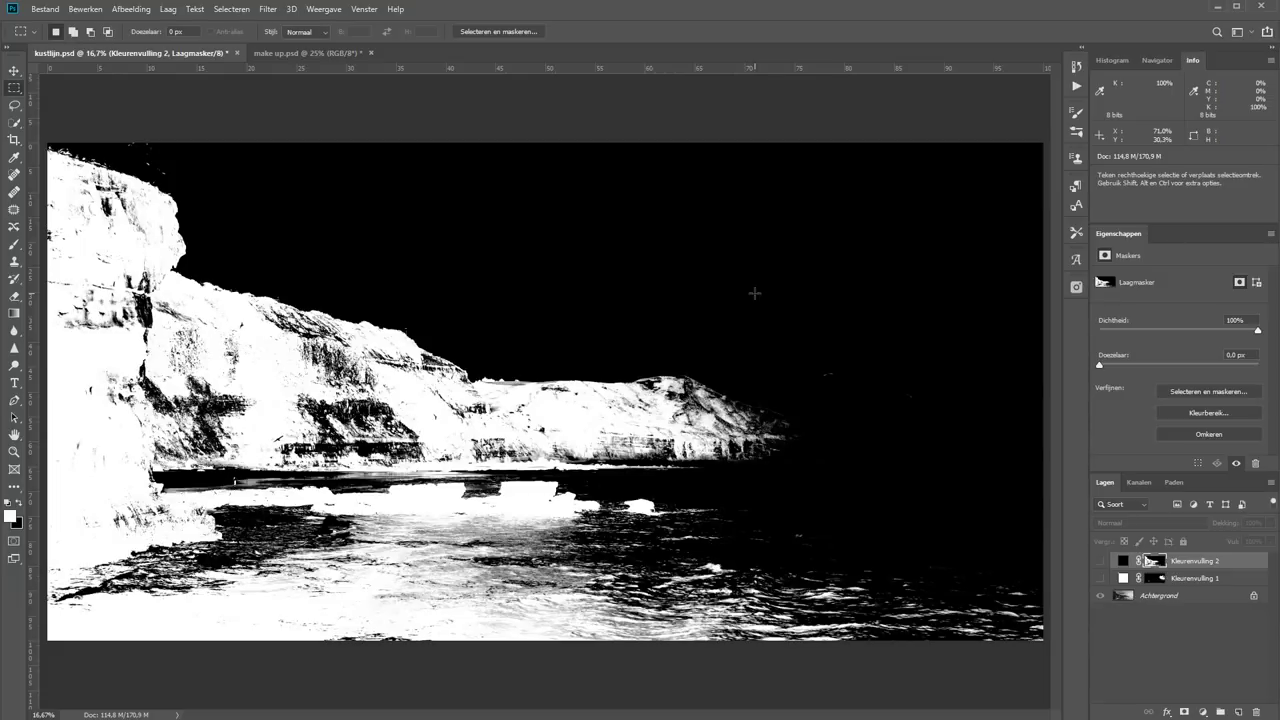
pyautogui.click(1101, 562)
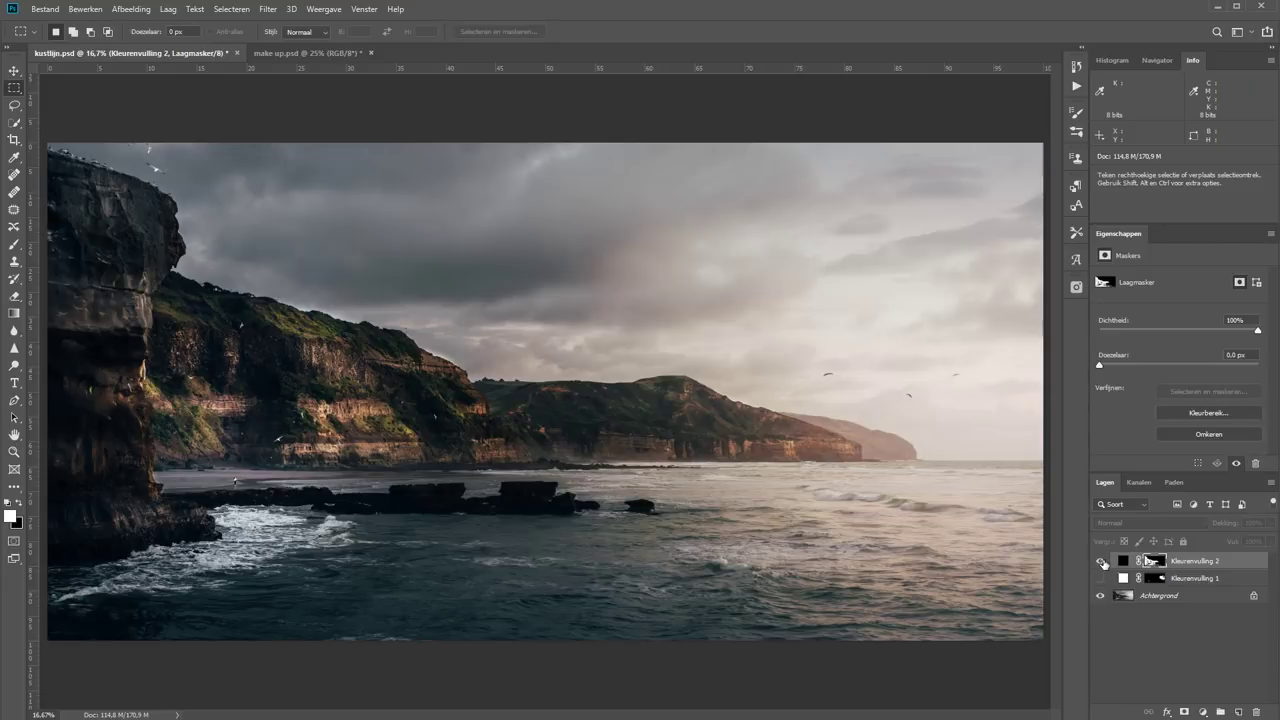
pyautogui.click(1100, 578)
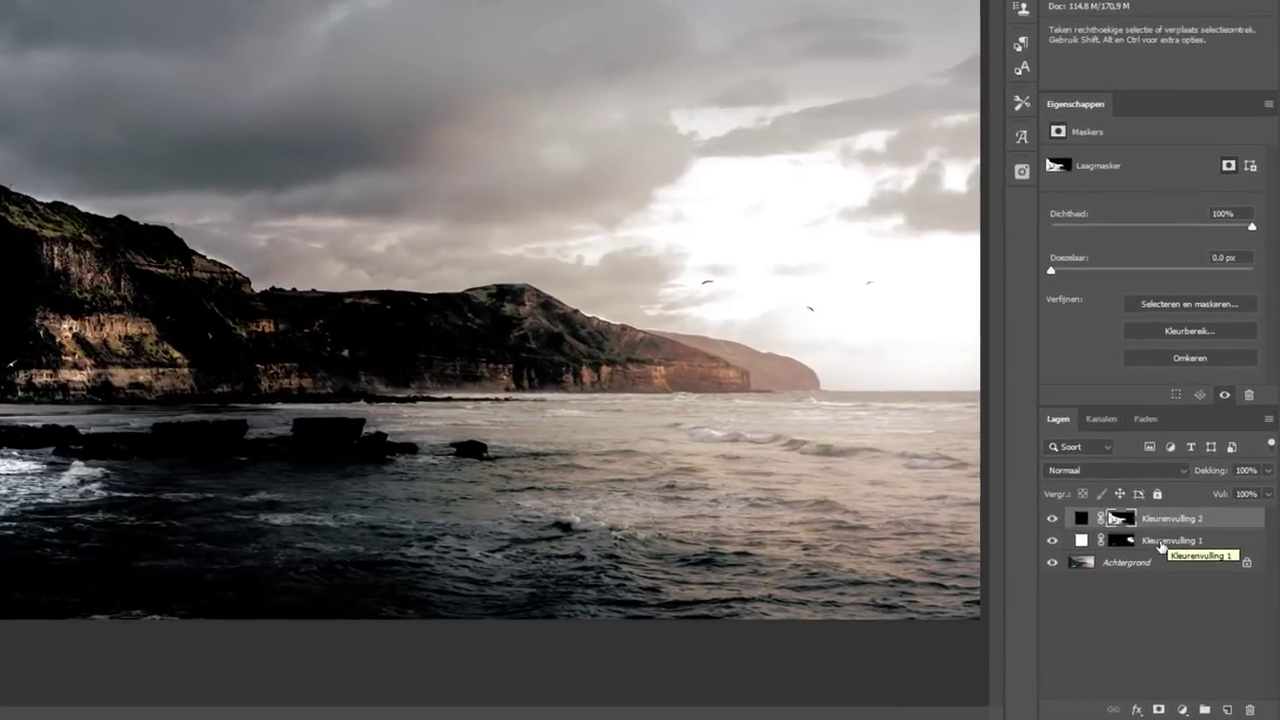
# Set Kleurenvulling 1 to Bedekken blending at about 72% opacity
pyautogui.click(1160, 545)
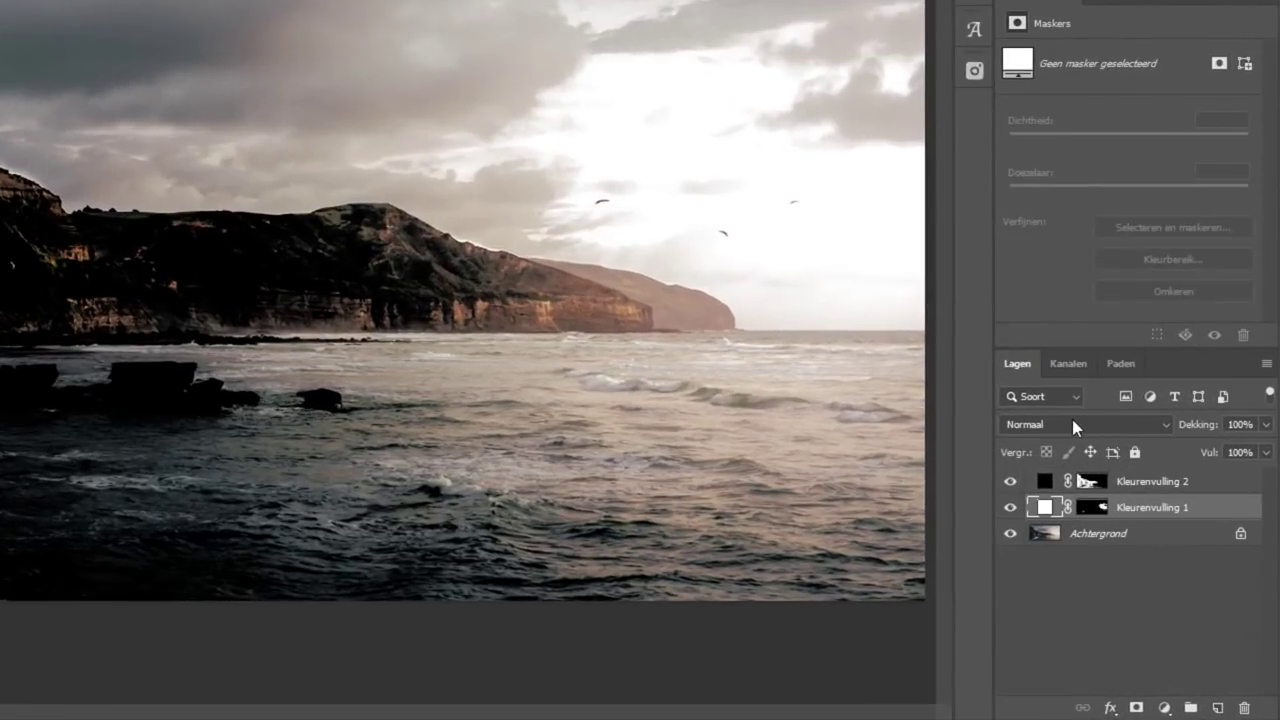
pyautogui.click(1110, 470)
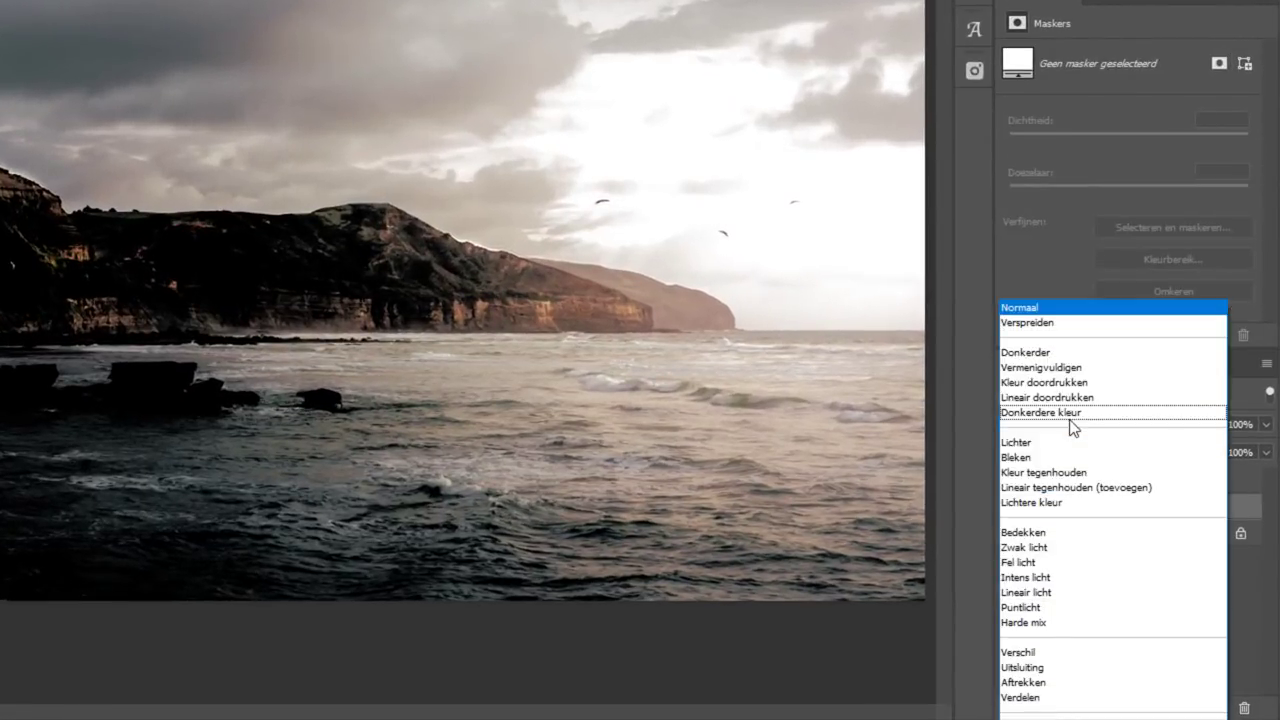
pyautogui.click(1048, 532)
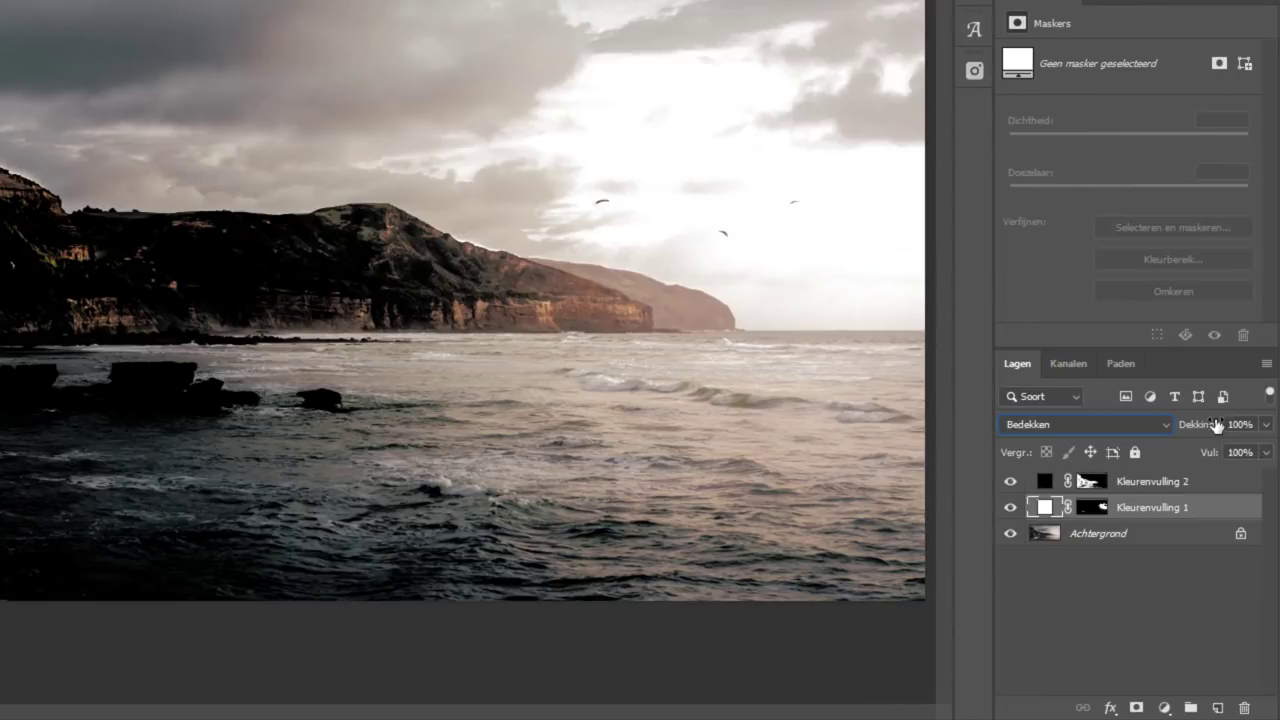
pyautogui.moveTo(1209, 428); pyautogui.dragTo(1184, 428)
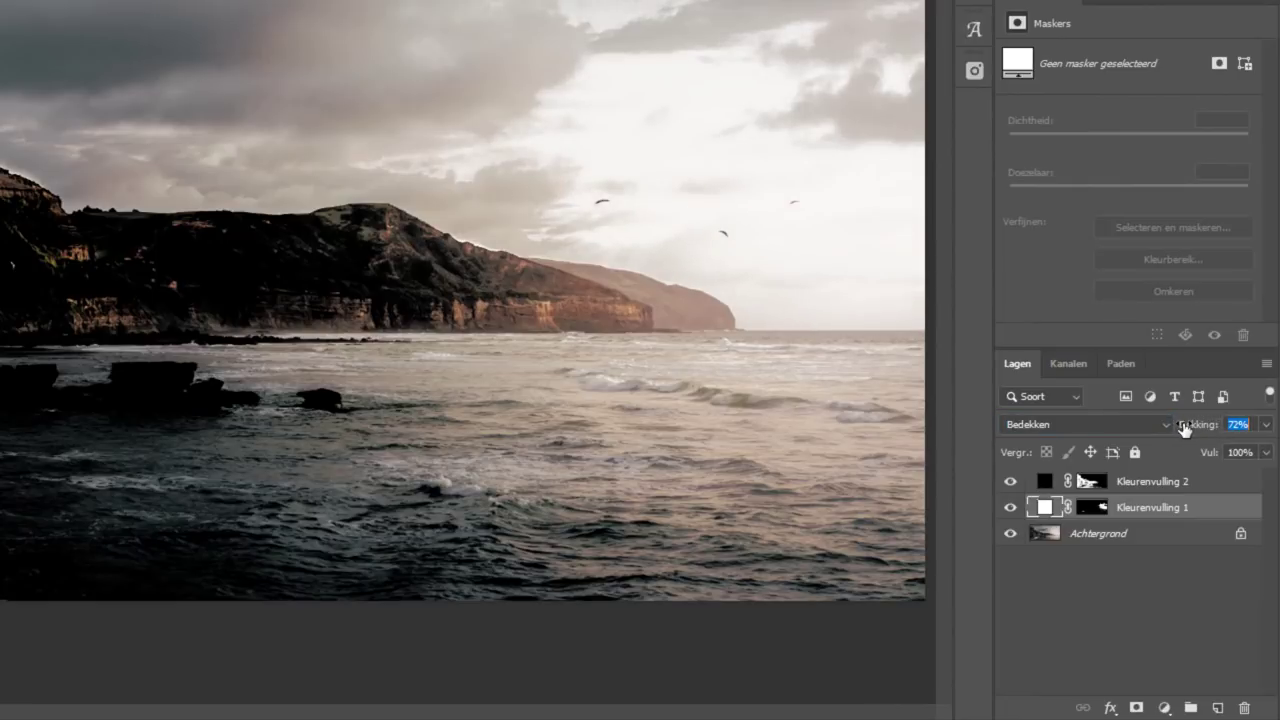
# Set Kleurenvulling 2 to Bedekken blending at 49% opacity
pyautogui.click(1155, 488)
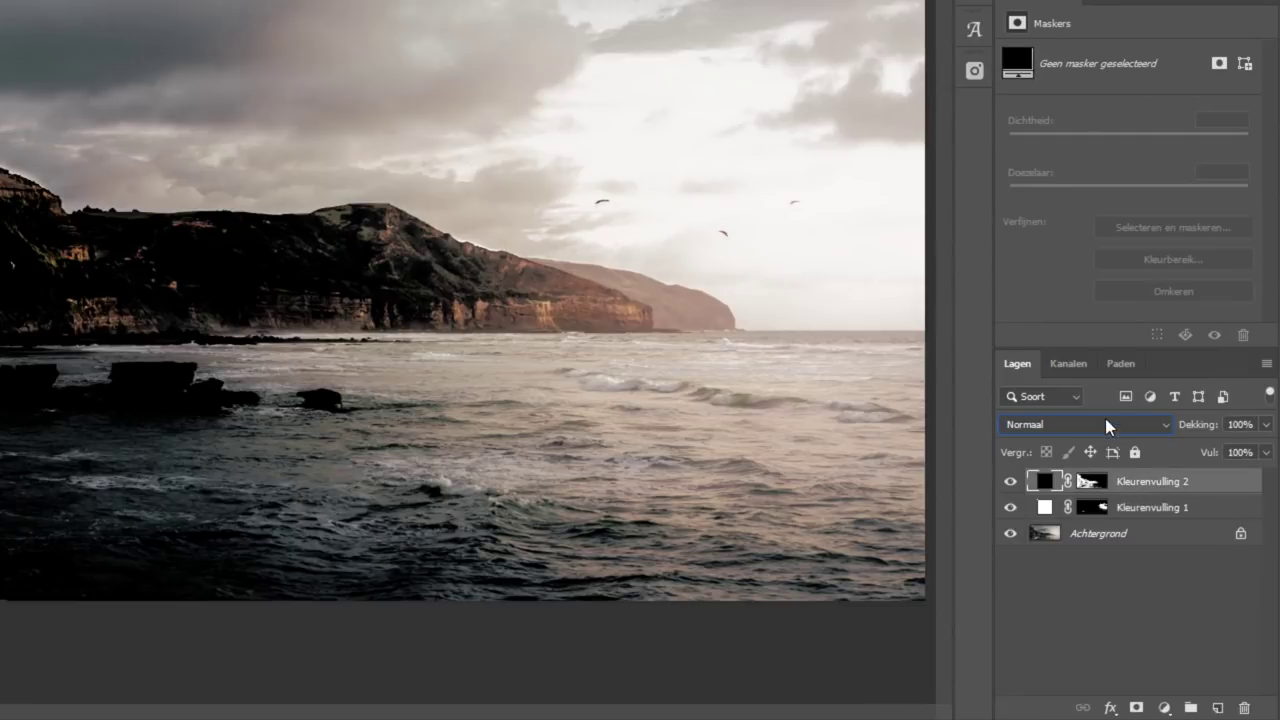
pyautogui.click(1105, 424)
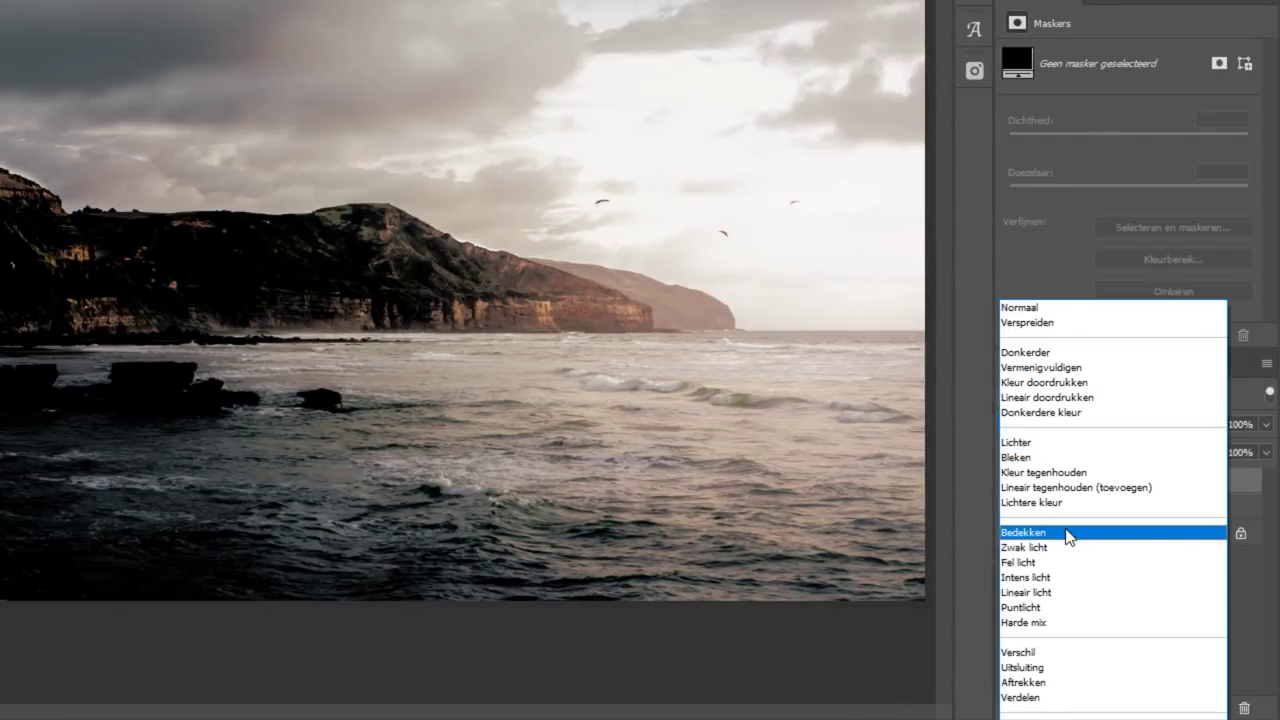
pyautogui.click(1067, 533)
pyautogui.moveTo(1208, 424)
pyautogui.mouseDown()
pyautogui.moveTo(1141, 428)
pyautogui.moveTo(1155, 428)
pyautogui.mouseUp()
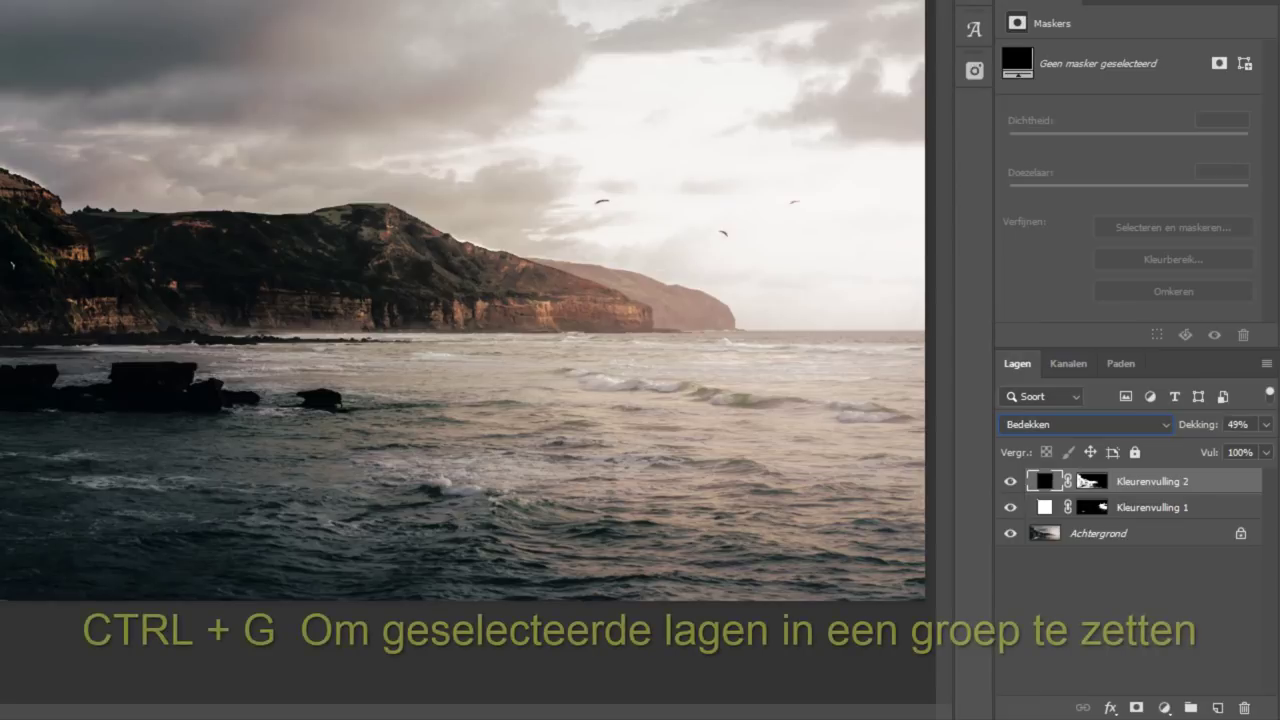
# Group both fill layers into Groep 1 with Zwak licht blending
pyautogui.keyDown('shift'); pyautogui.click(1150, 512); pyautogui.keyUp('shift')
pyautogui.hotkey('ctrl', 'g')
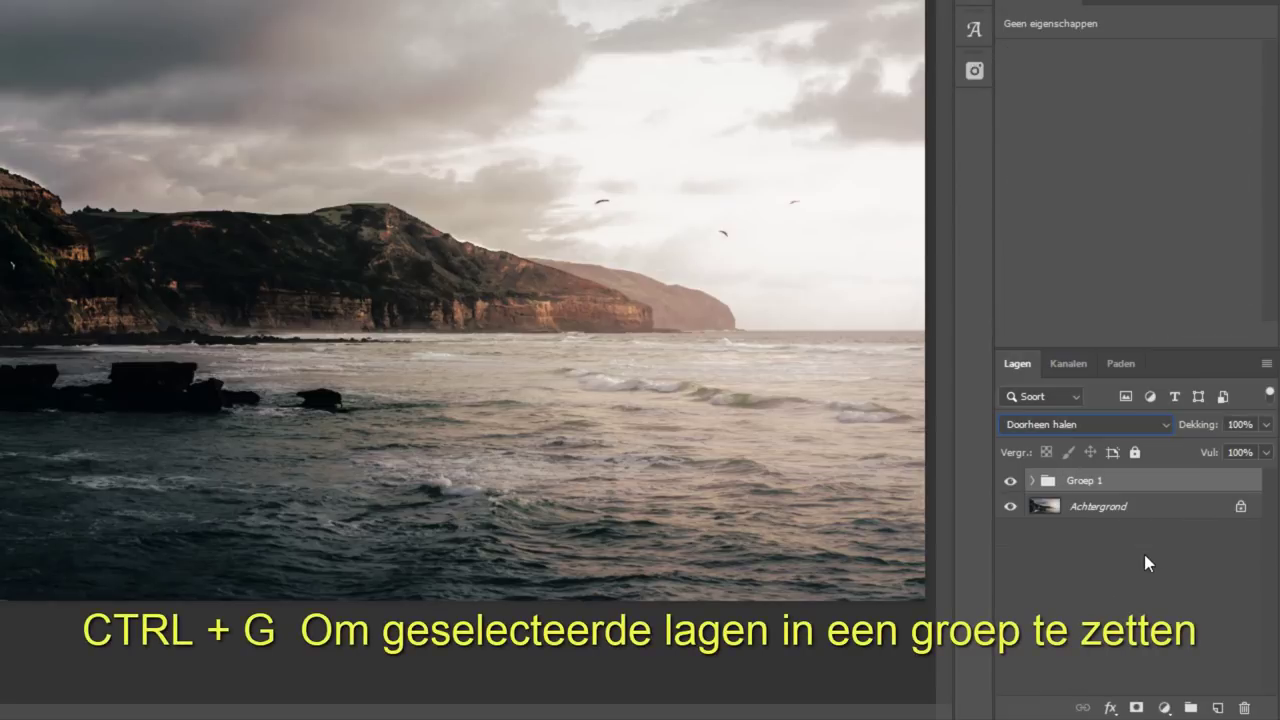
pyautogui.click(1117, 426)
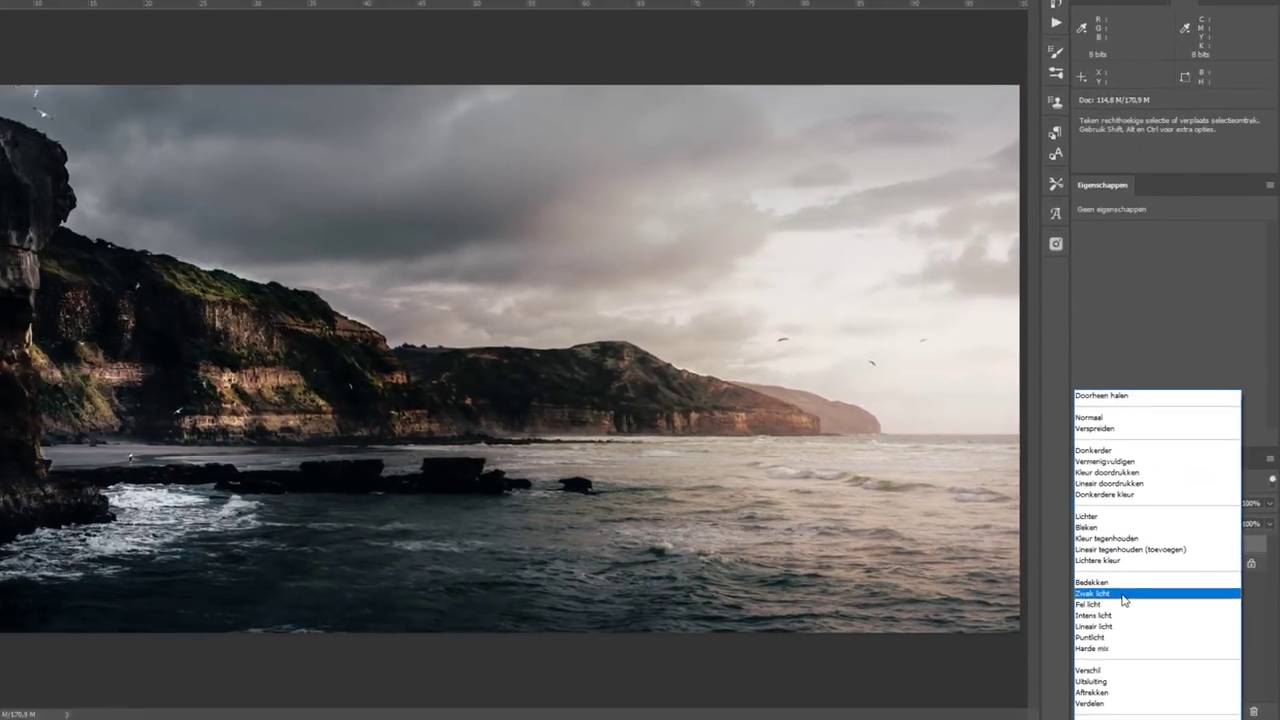
pyautogui.click(1110, 547)
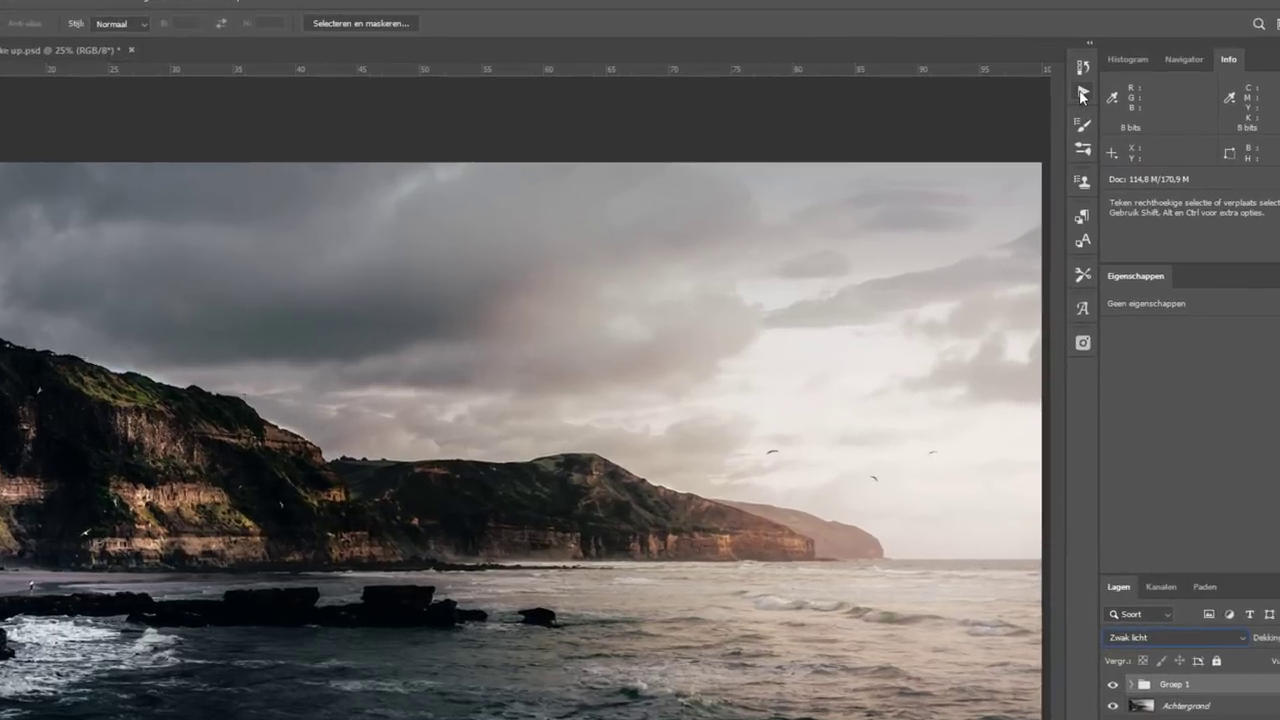
# Stop recording the action, collapse the Actions list, and toggle Groep 1 to compare
pyautogui.click(1076, 86)
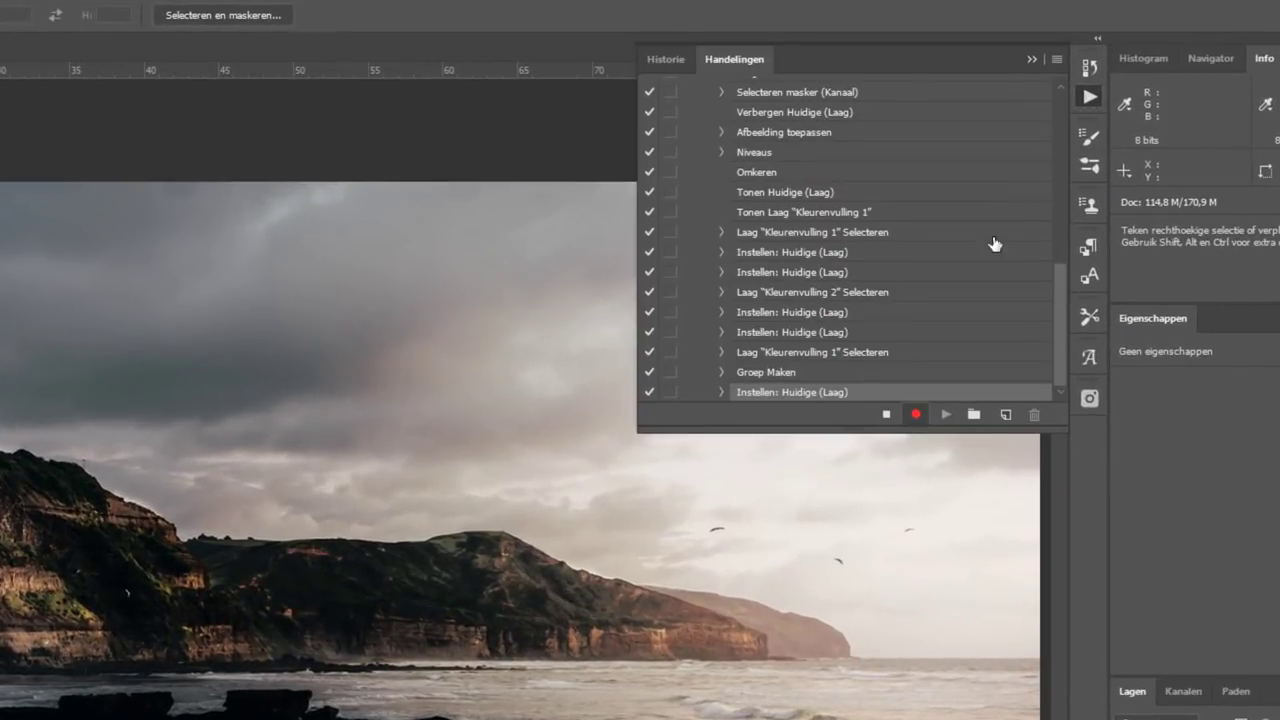
pyautogui.click(886, 415)
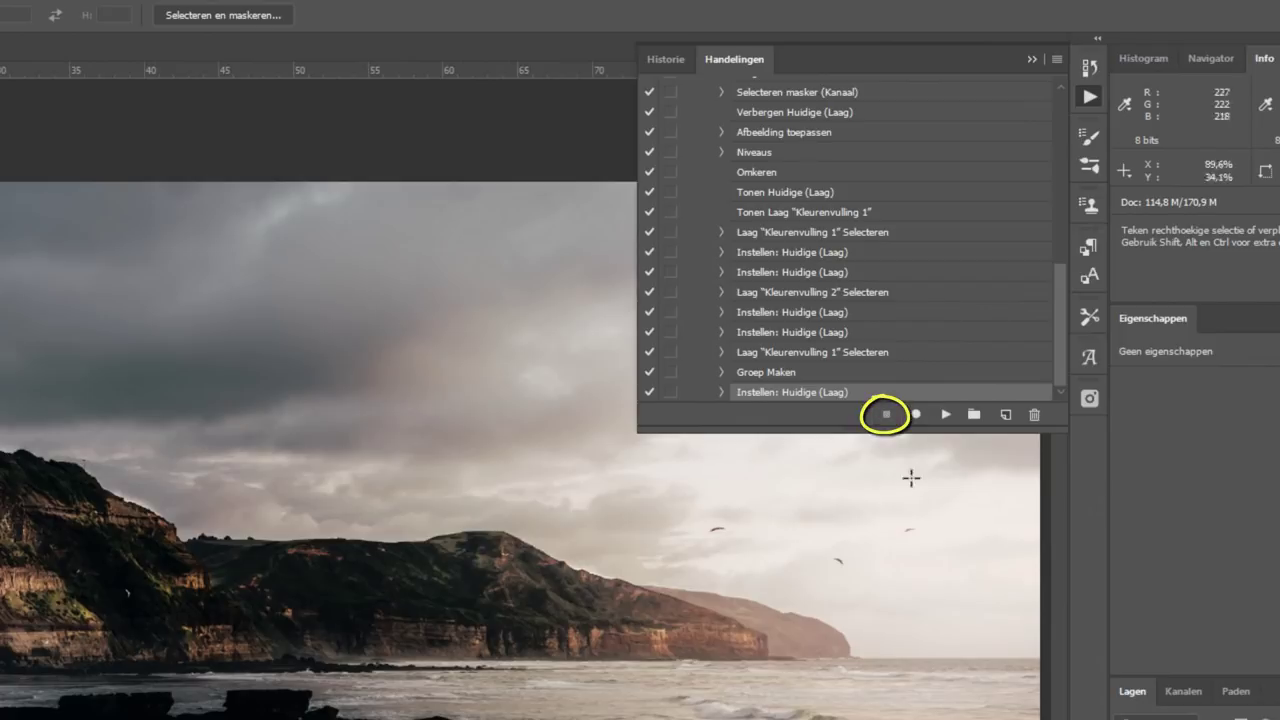
pyautogui.click(1031, 58)
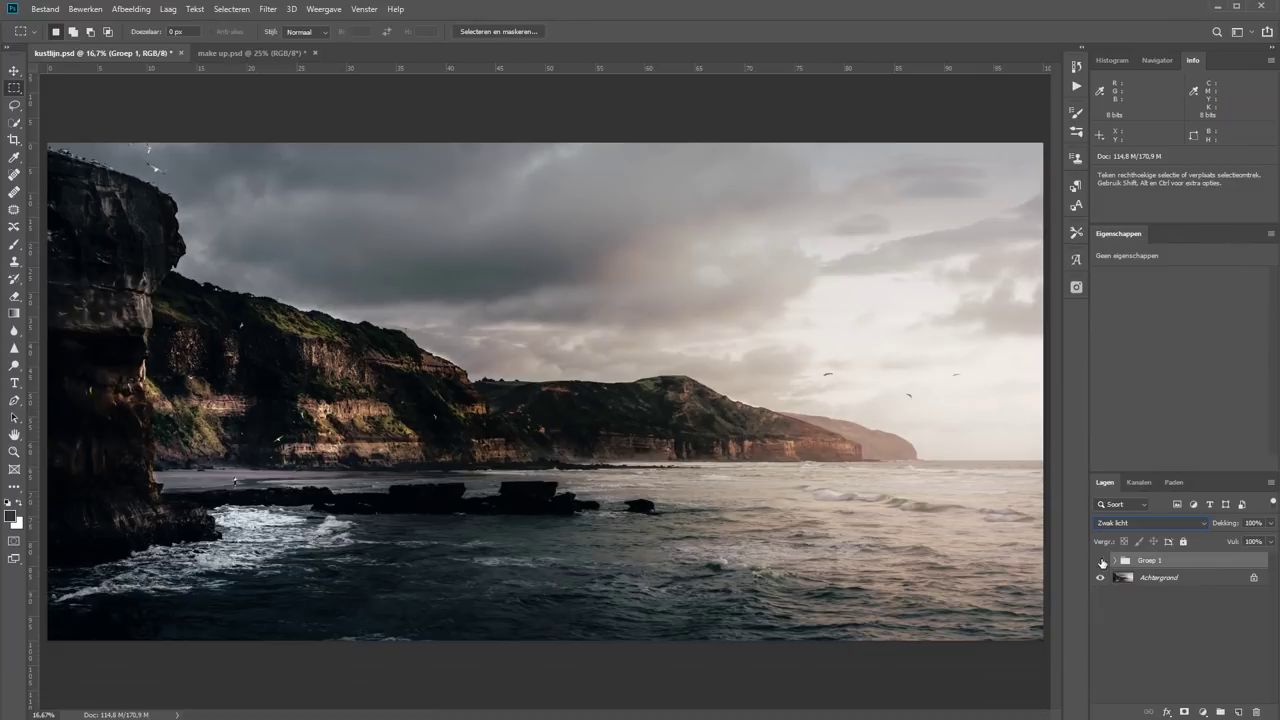
pyautogui.click(1101, 563)
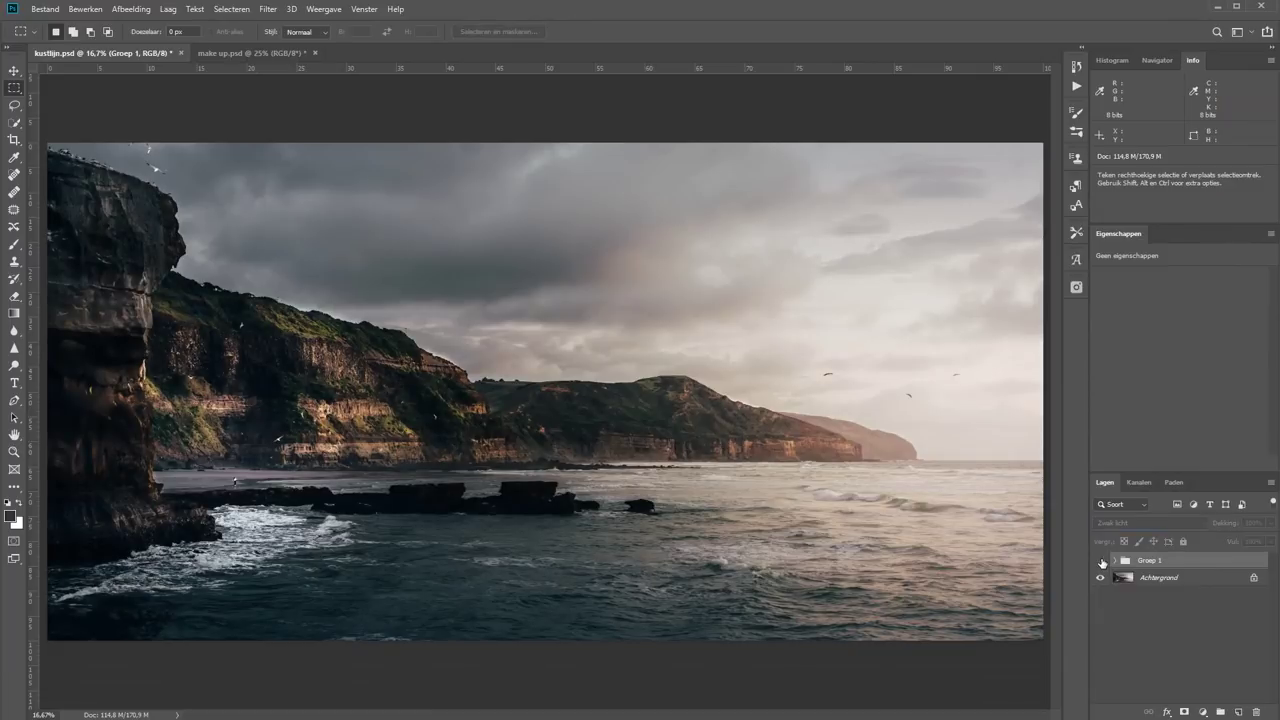
pyautogui.click(1101, 563)
pyautogui.click(1101, 563)
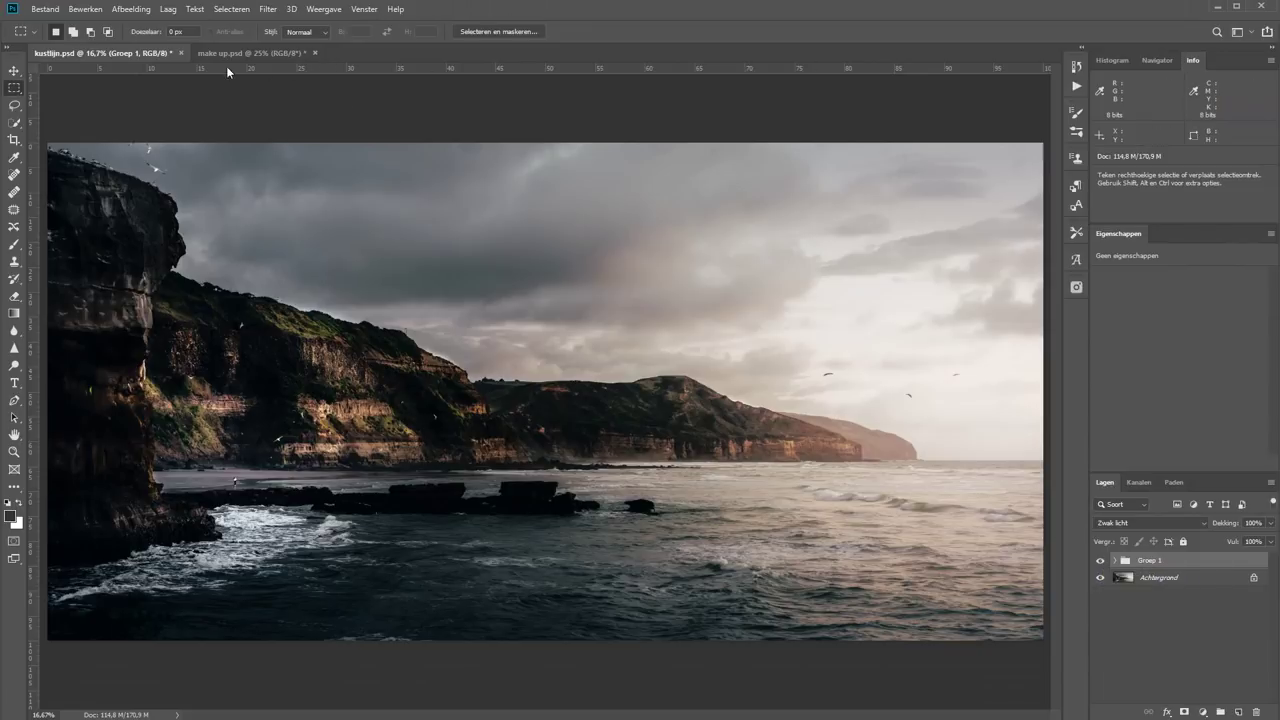
# Play the 'Doordrukken en tegenhouden' action on make up.psd
pyautogui.click(215, 56)
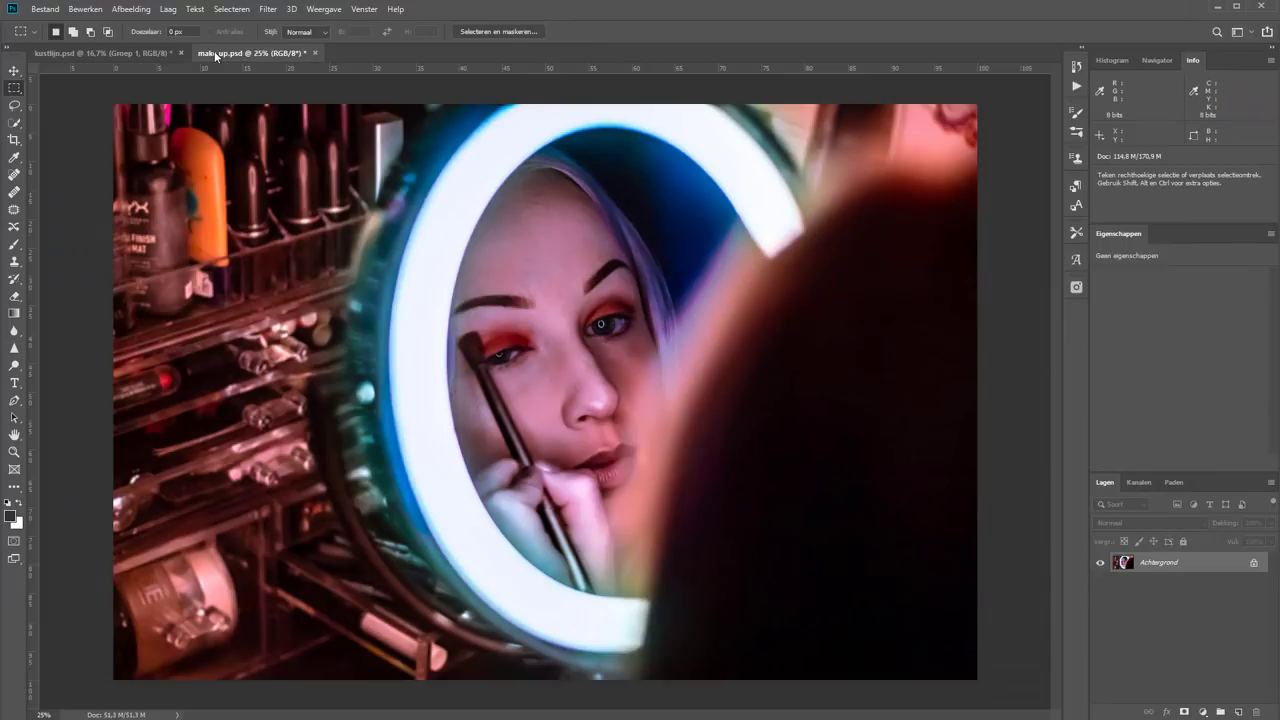
pyautogui.click(1076, 88)
pyautogui.scroll(-2, 948, 213)
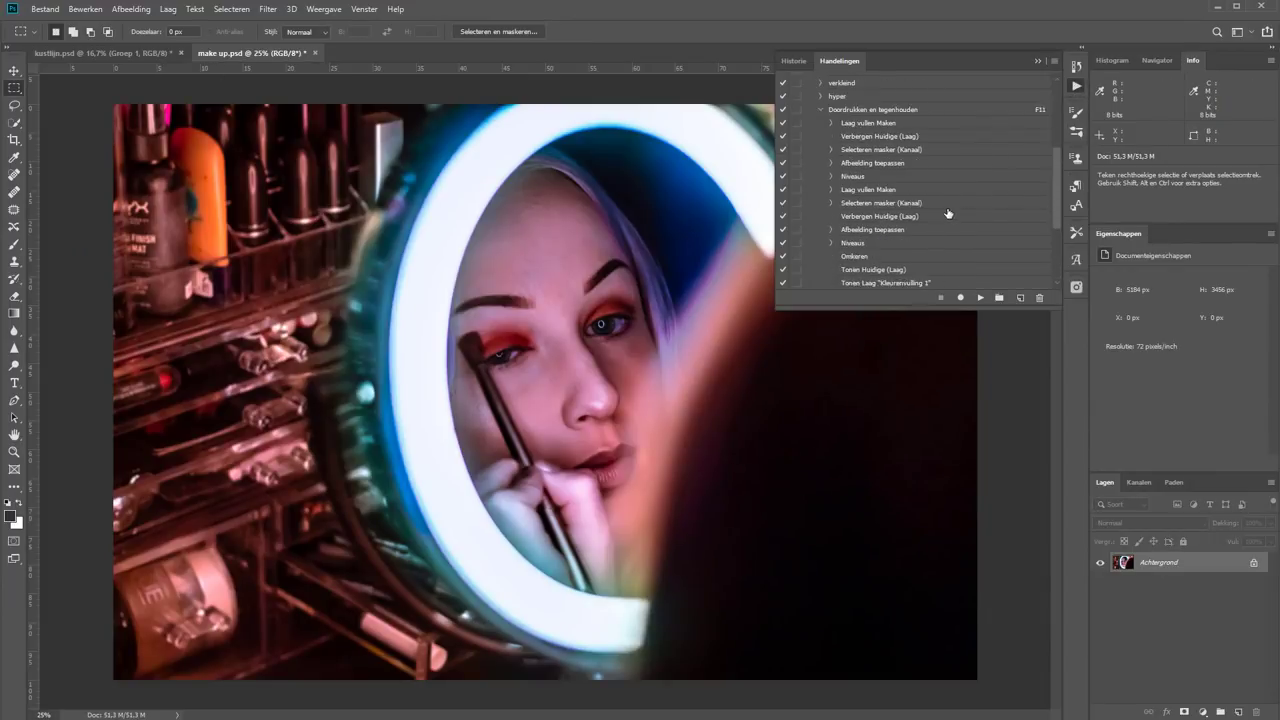
pyautogui.click(859, 192)
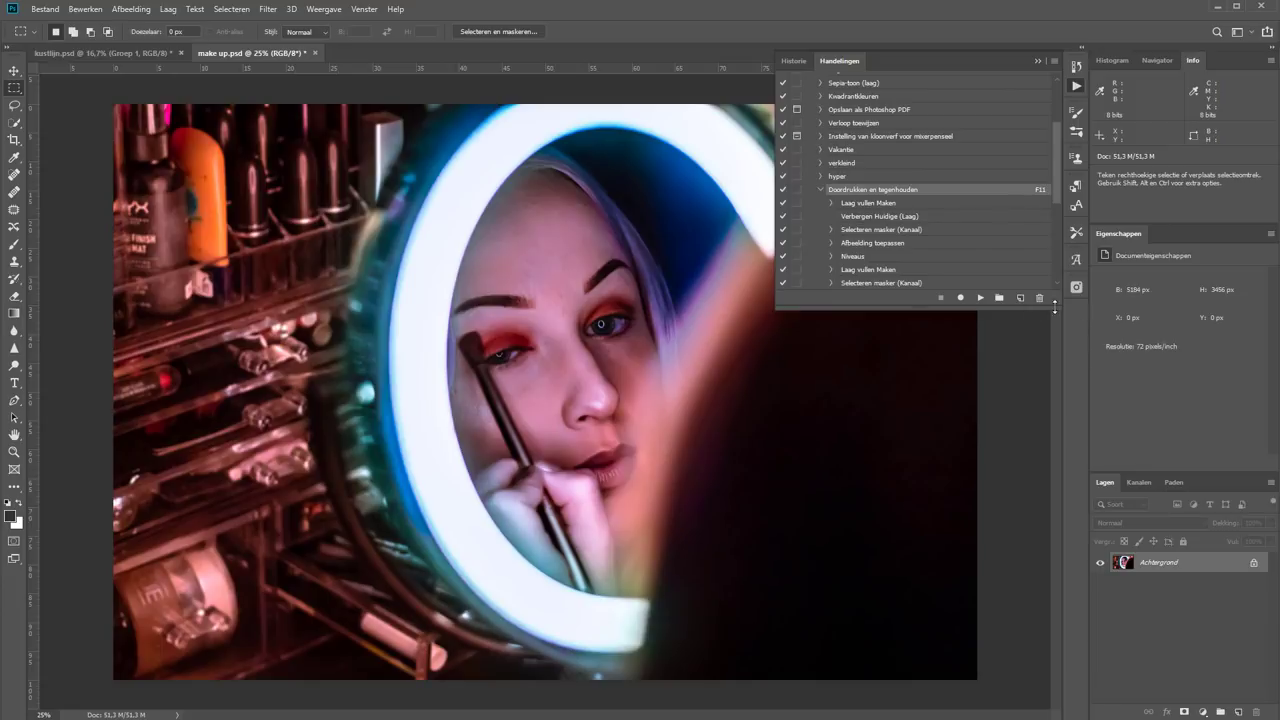
pyautogui.click(1037, 61)
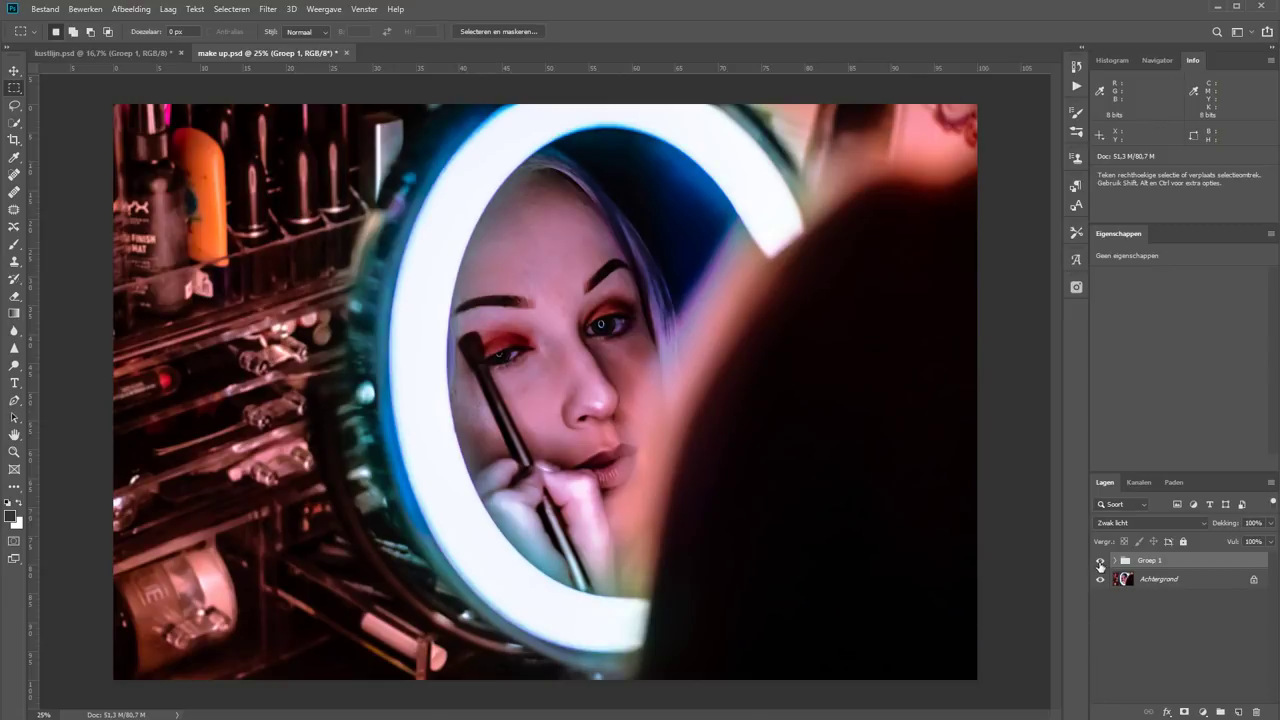
# Toggle Groep 1 off and on to compare, then expand it
pyautogui.click(1101, 566)
pyautogui.click(1101, 566)
pyautogui.click(1116, 561)
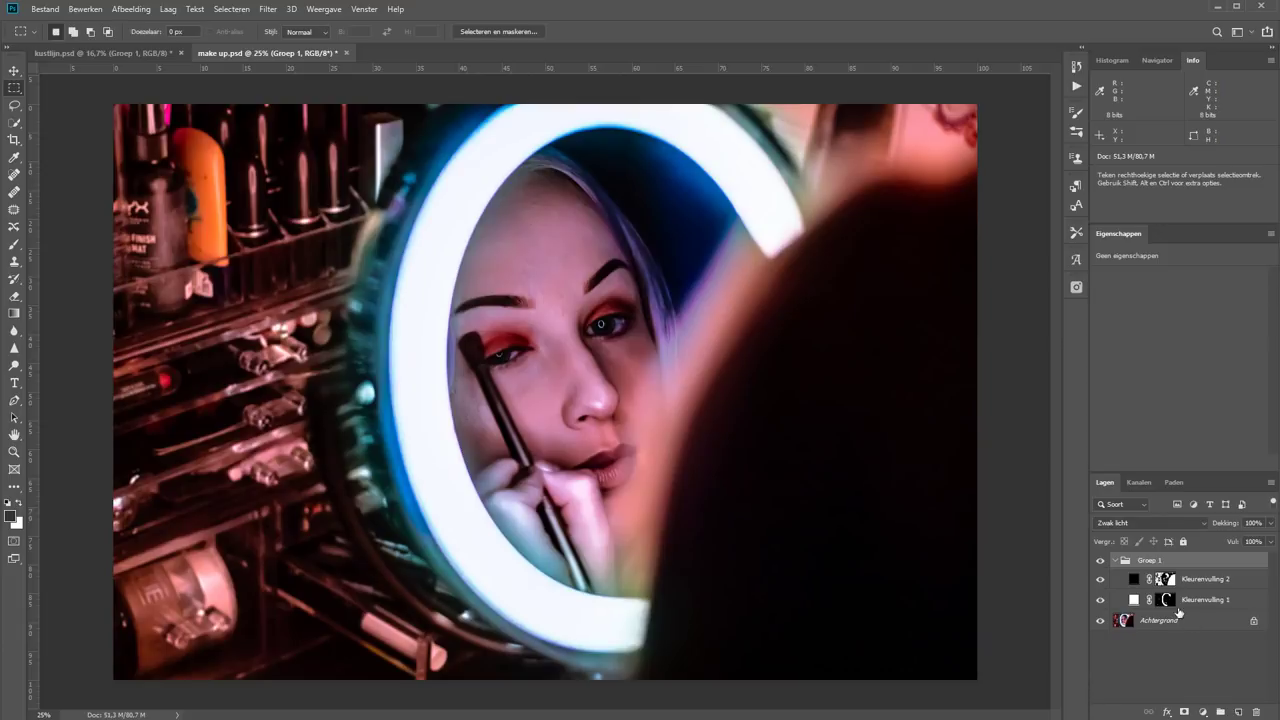
# Inspect the Kleurenvulling 2 and Kleurenvulling 1 masks alone, ending on Kleurenvulling 1's mask
pyautogui.press('alt')
pyautogui.keyDown('alt'); pyautogui.click(1165, 580); pyautogui.keyUp('alt')
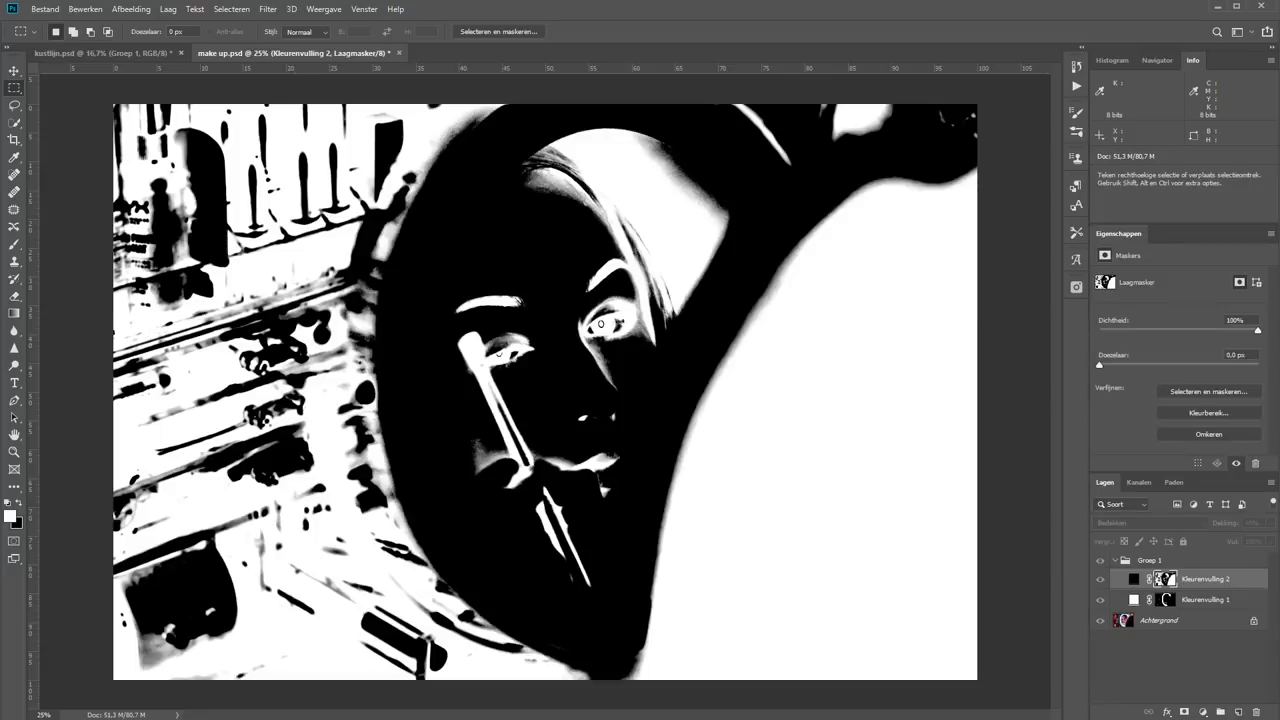
pyautogui.keyDown('alt'); pyautogui.click(1169, 583); pyautogui.keyUp('alt')
pyautogui.keyDown('alt'); pyautogui.click(1167, 602); pyautogui.keyUp('alt')
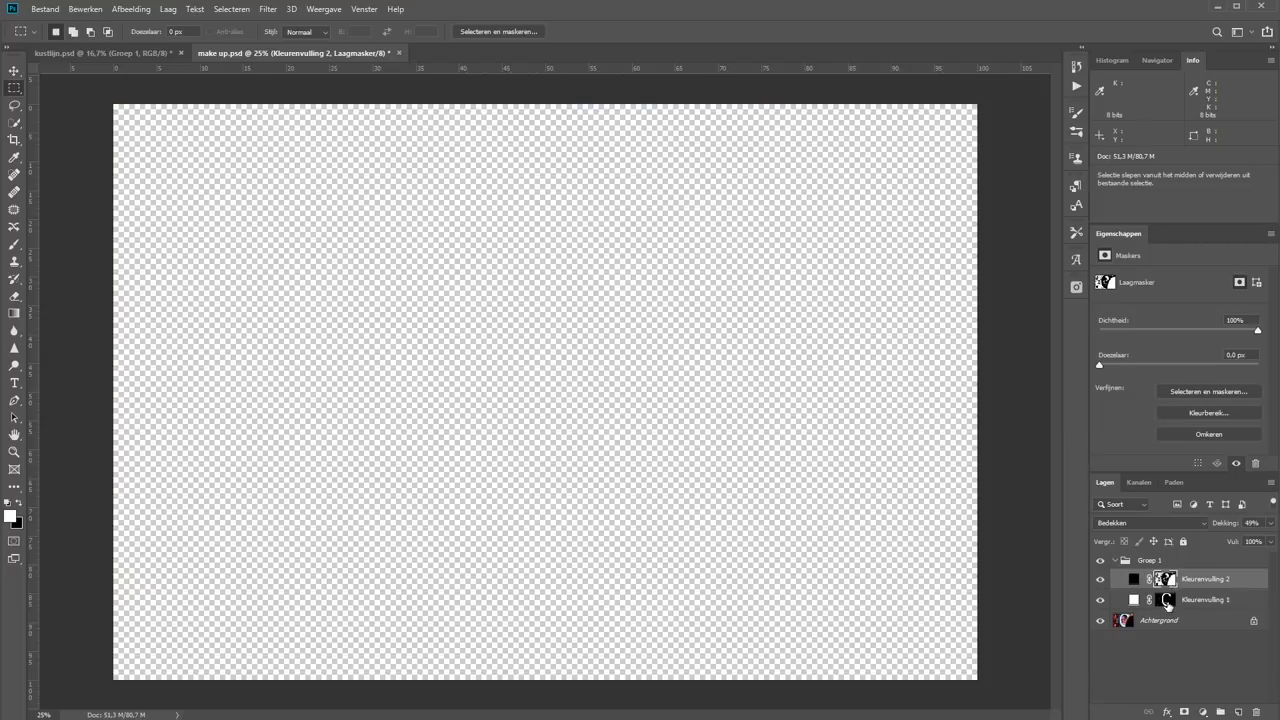
pyautogui.keyDown('alt'); pyautogui.click(1167, 602); pyautogui.keyUp('alt')
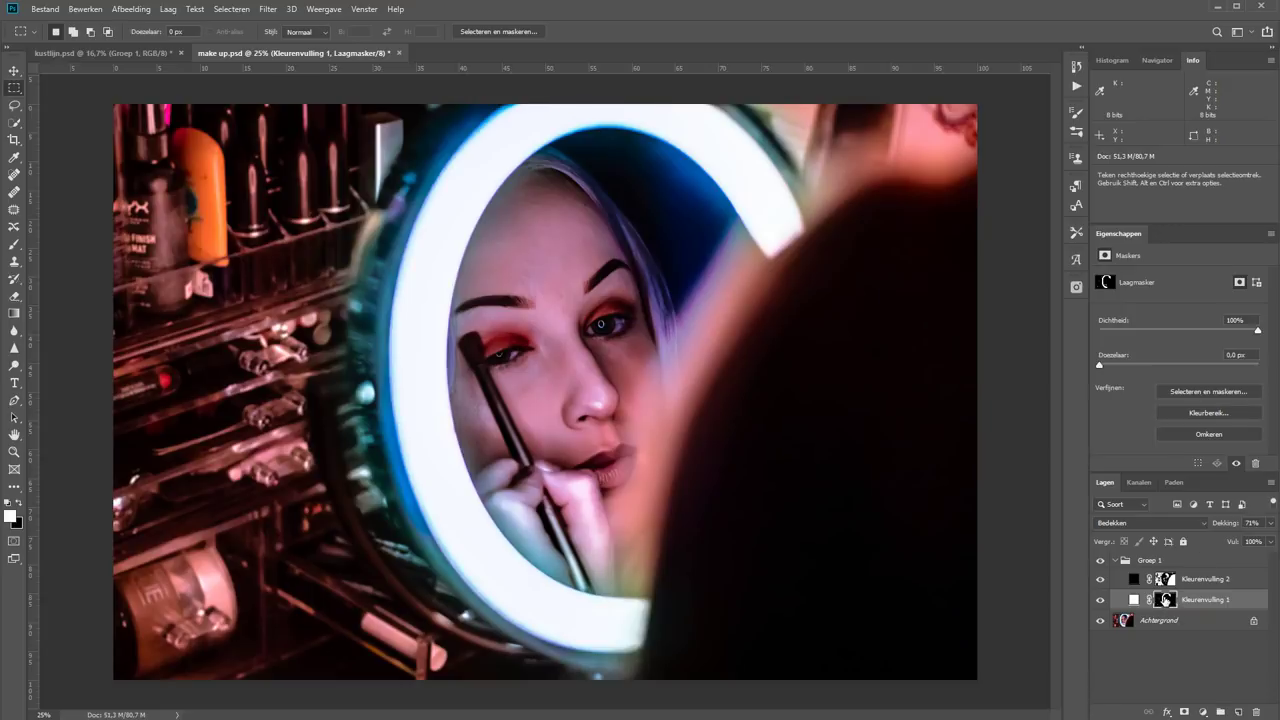
pyautogui.keyDown('alt'); pyautogui.click(1166, 599); pyautogui.keyUp('alt')
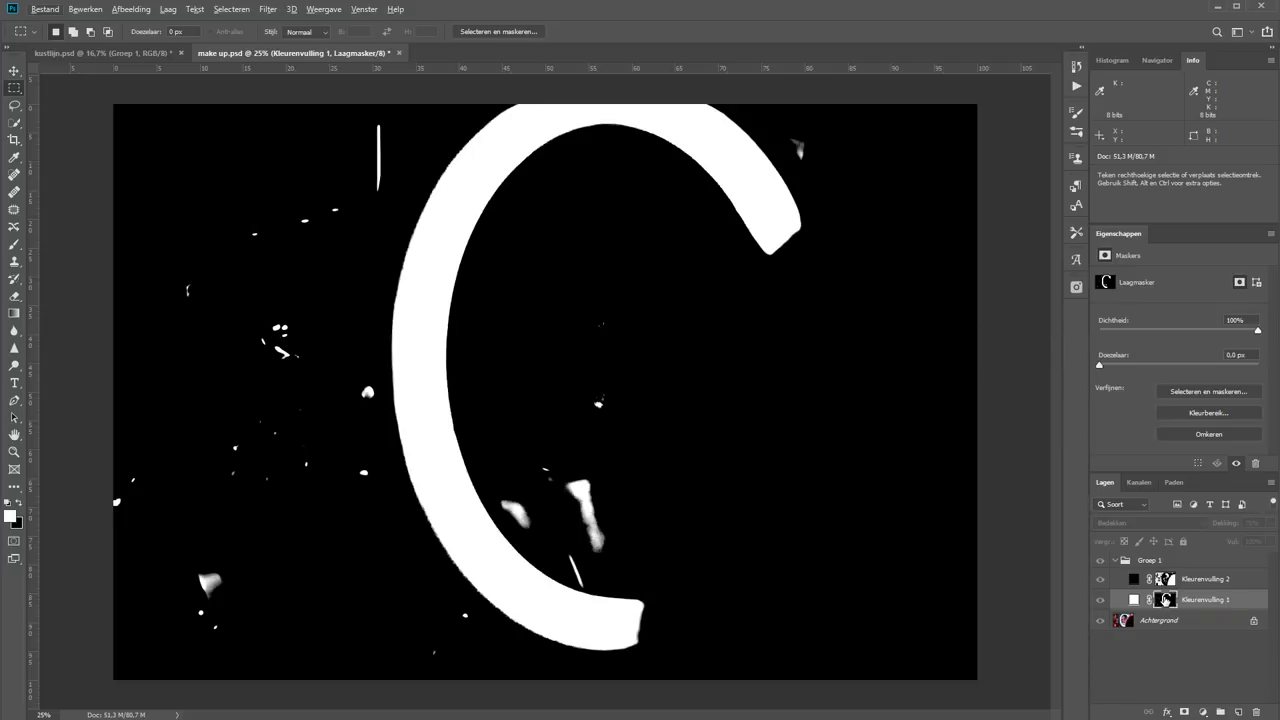
# Delete Kleurenvulling 1's existing mask and add a fresh white mask in its place
pyautogui.moveTo(1166, 599); pyautogui.dragTo(1255, 711)
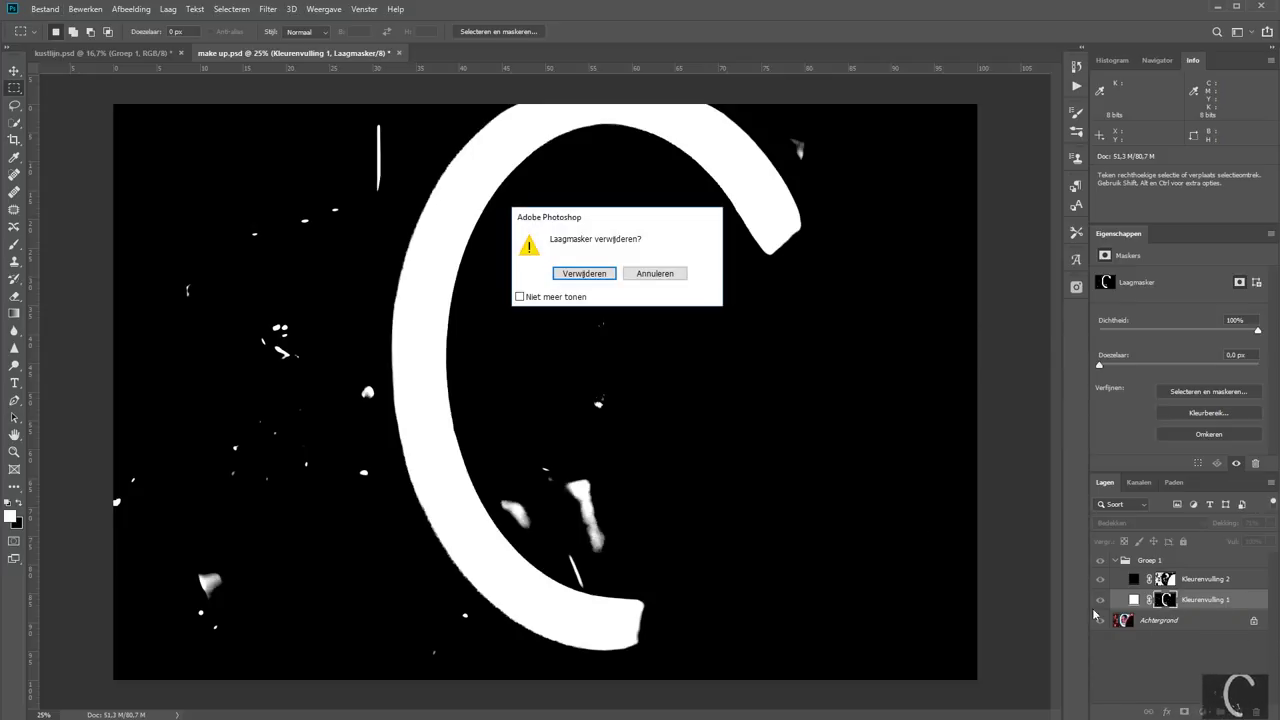
pyautogui.click(584, 273)
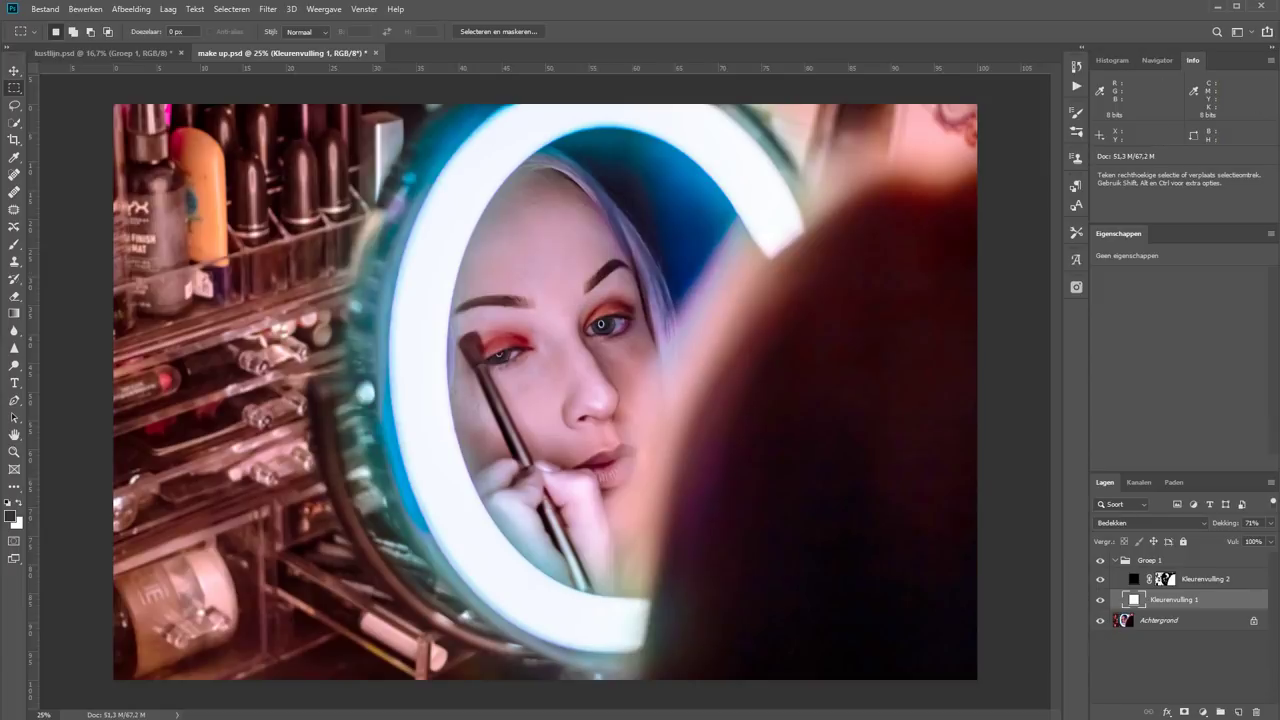
pyautogui.click(1184, 711)
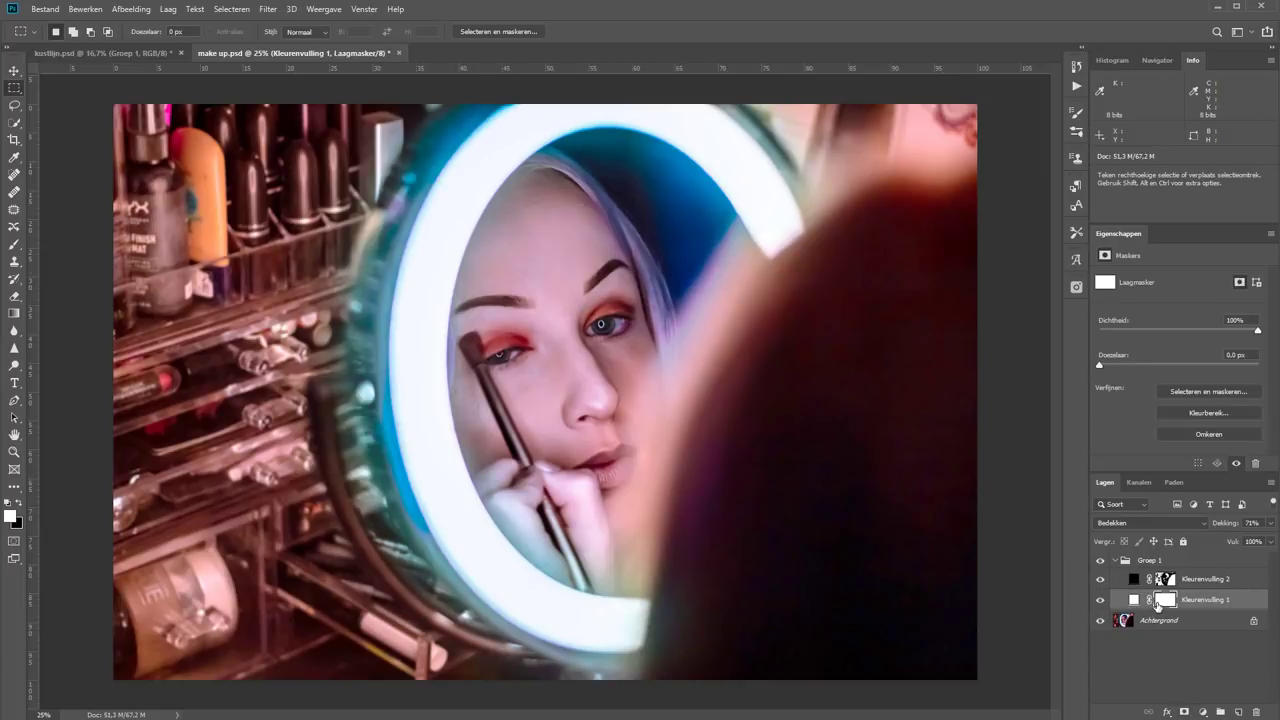
# Hide Kleurenvulling 2, copy the portrait into the new mask with Apply Image, and view the mask alone
pyautogui.click(1100, 579)
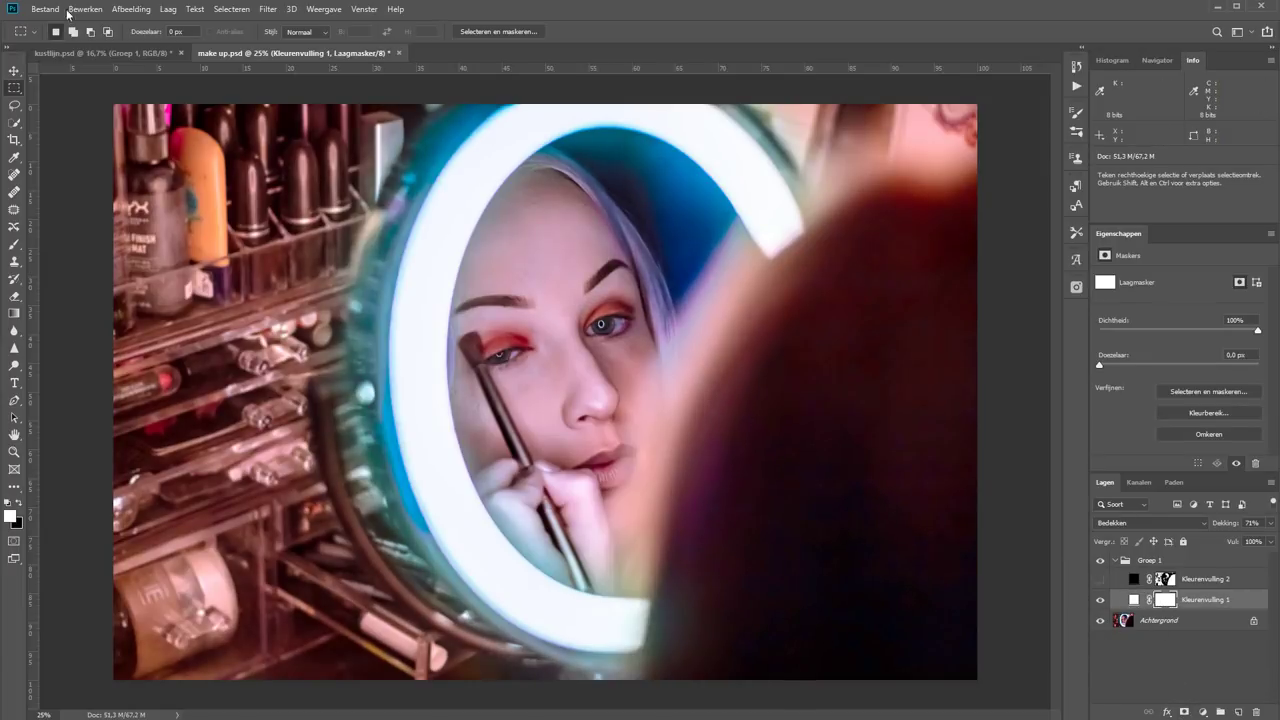
pyautogui.click(120, 10)
pyautogui.click(230, 206)
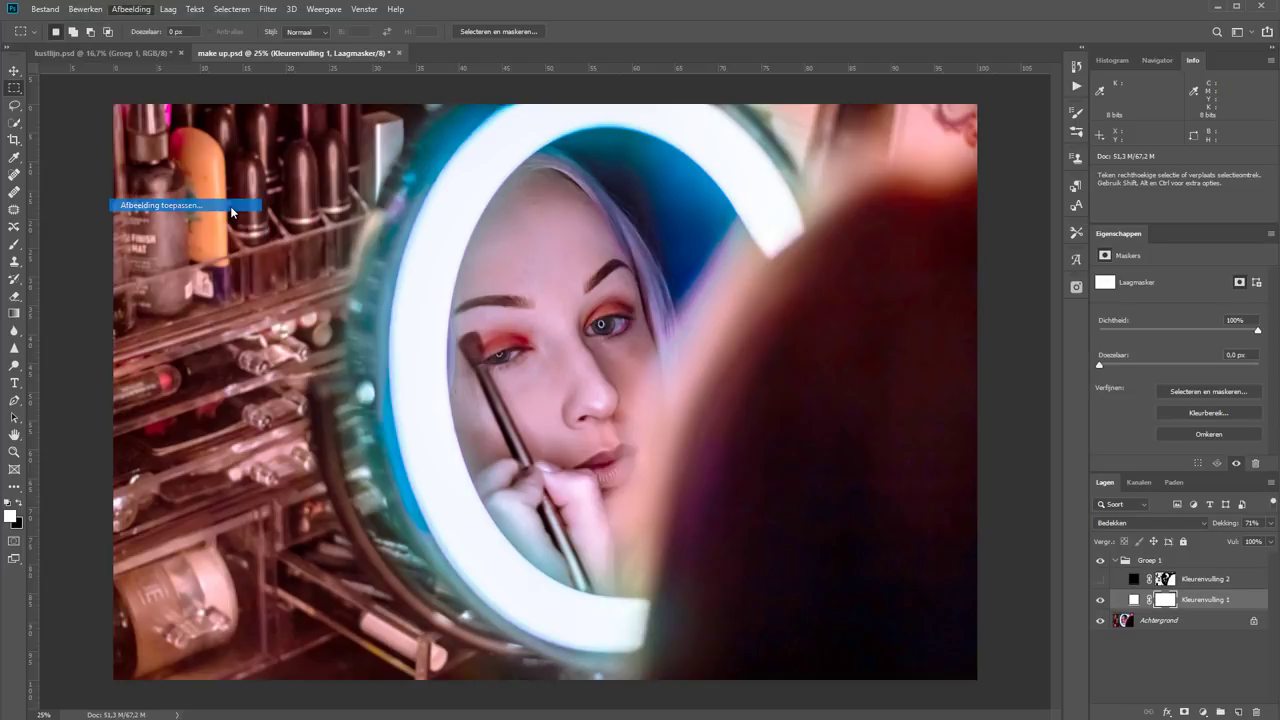
pyautogui.click(594, 224)
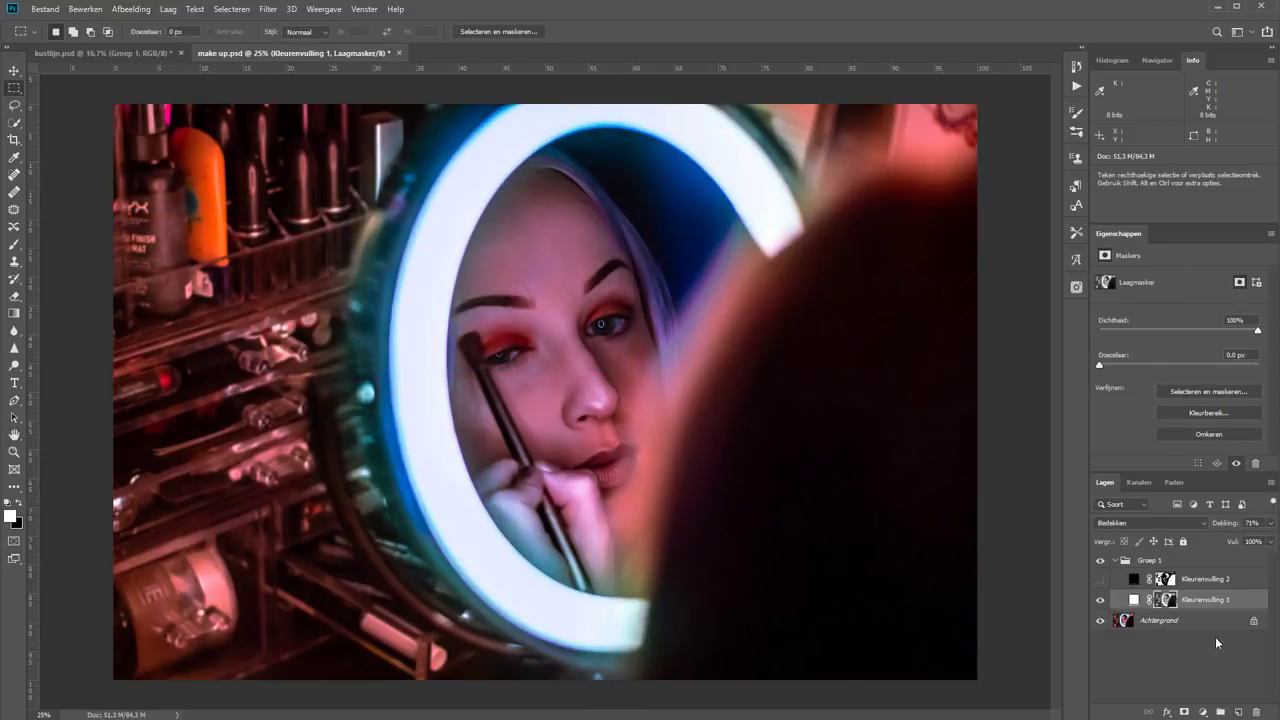
pyautogui.keyDown('alt'); pyautogui.click(1165, 599); pyautogui.keyUp('alt')
# Boost the mask's contrast in Levels by raising the black input and lowering the white input
pyautogui.hotkey('ctrl', 'l')
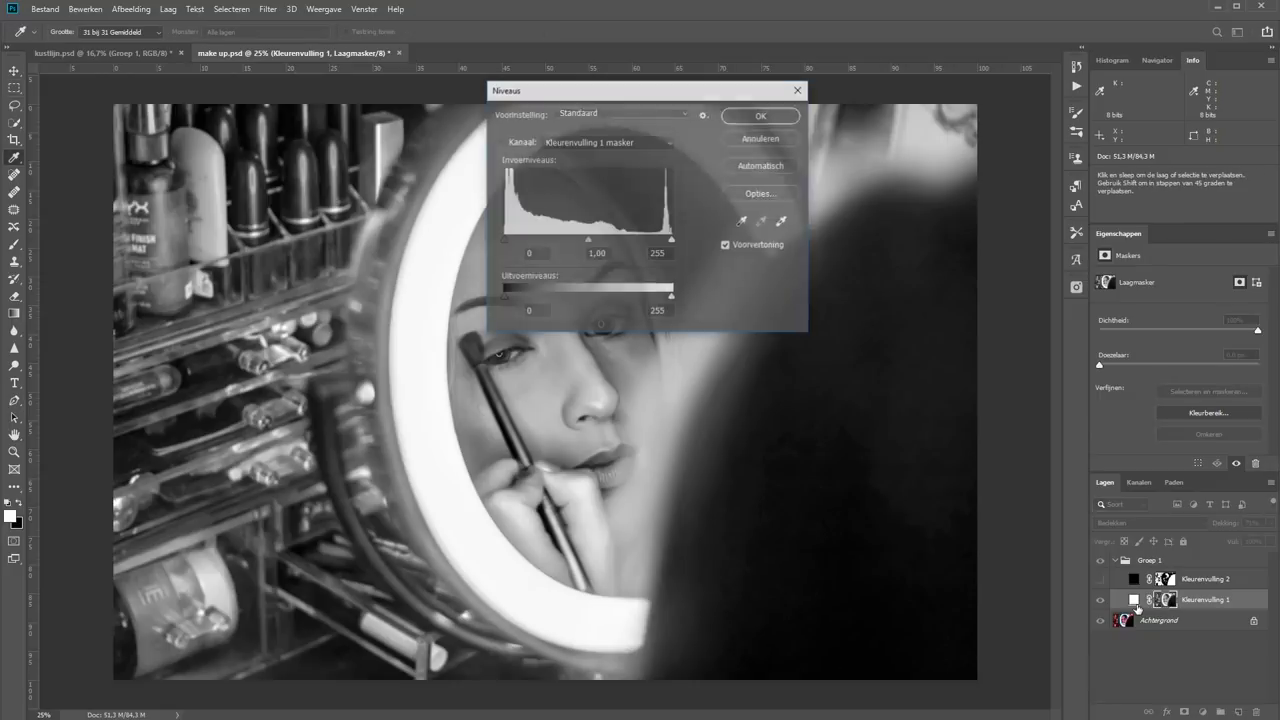
pyautogui.moveTo(612, 88); pyautogui.dragTo(277, 51)
pyautogui.moveTo(170, 205)
pyautogui.mouseDown()
pyautogui.moveTo(283, 208)
pyautogui.moveTo(255, 205)
pyautogui.mouseUp()
pyautogui.moveTo(337, 205); pyautogui.dragTo(260, 205)
pyautogui.click(427, 79)
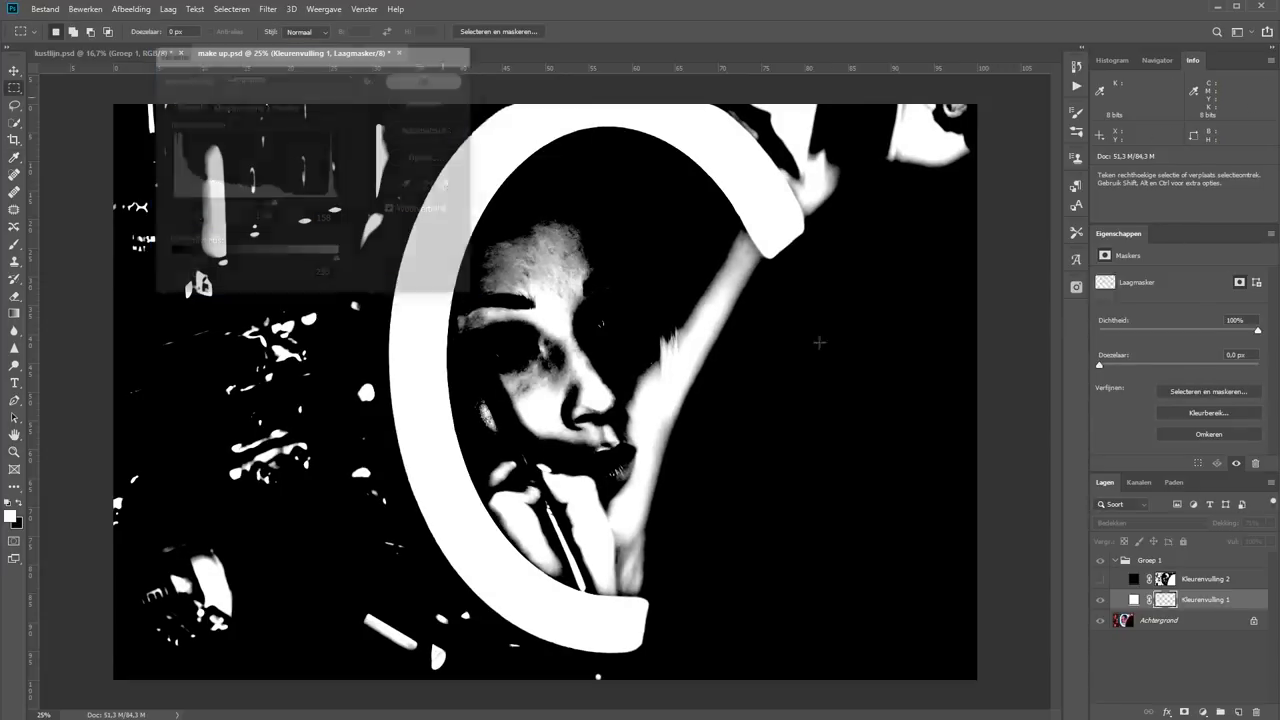
# Lower Kleurenvulling 1 to 33% opacity, show Kleurenvulling 2 again, and compare with Groep 1 toggled
pyautogui.click(1101, 599)
pyautogui.moveTo(1226, 526); pyautogui.dragTo(1205, 527)
pyautogui.click(1101, 579)
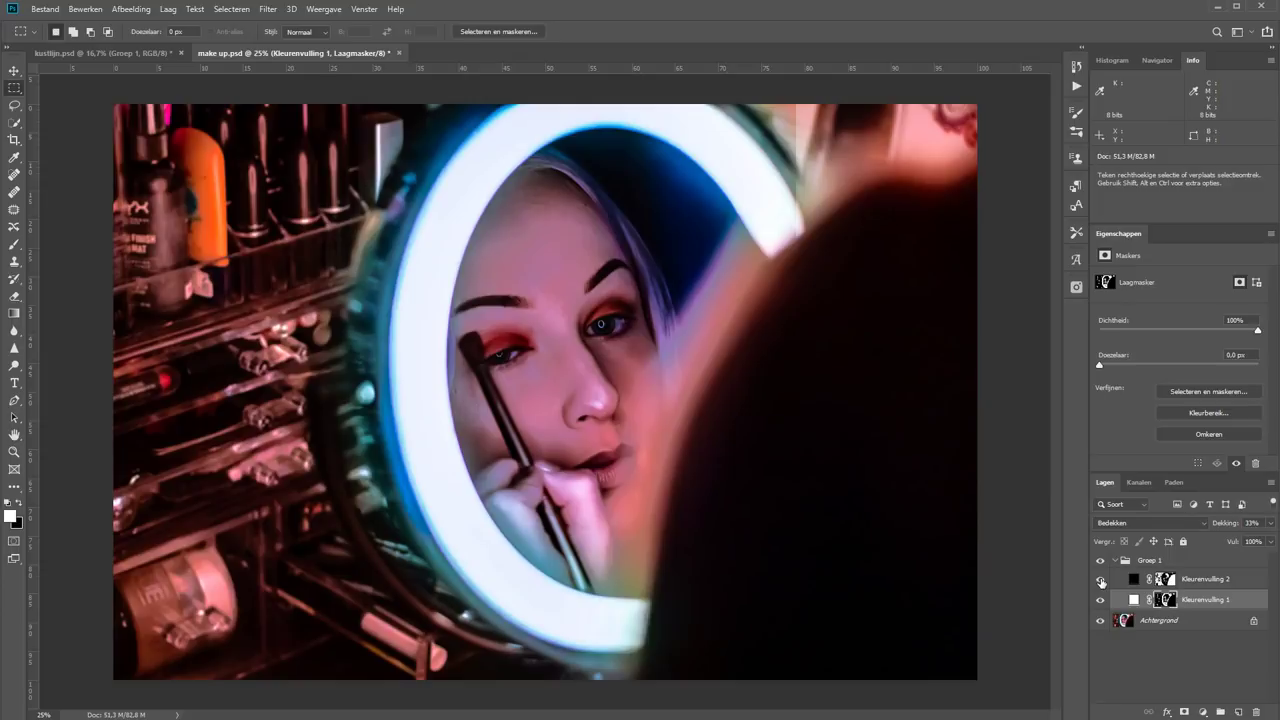
pyautogui.click(1099, 563)
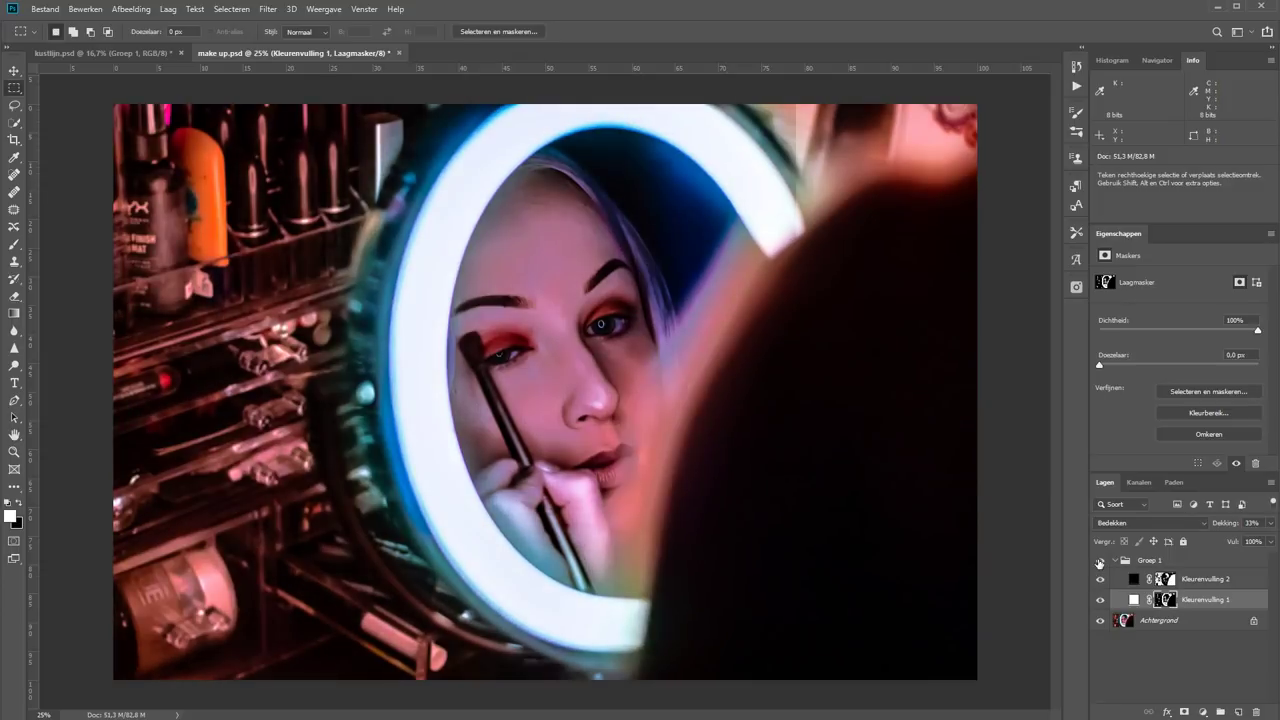